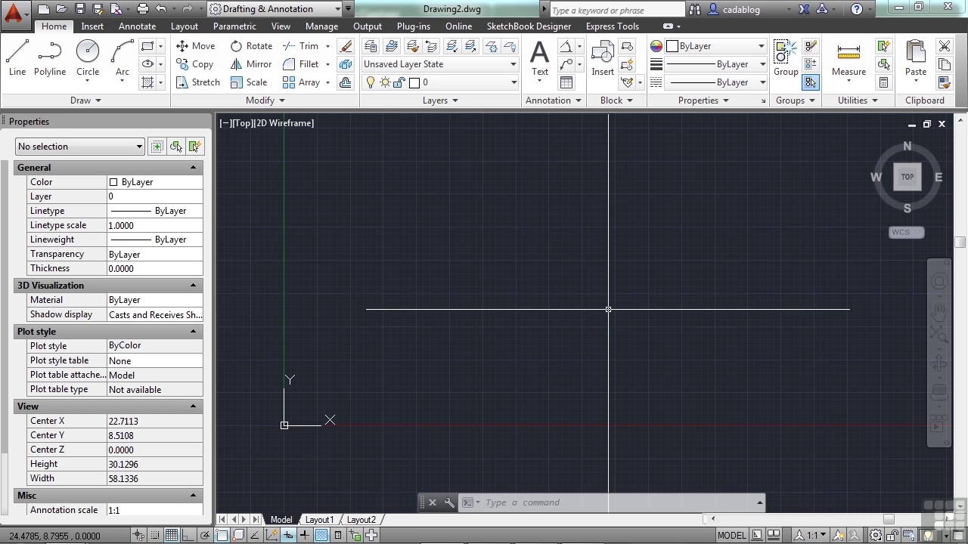
# - Open the drawing Dimension Example.dwg and switch to its STYLES layout
pyautogui.write('OPEN')
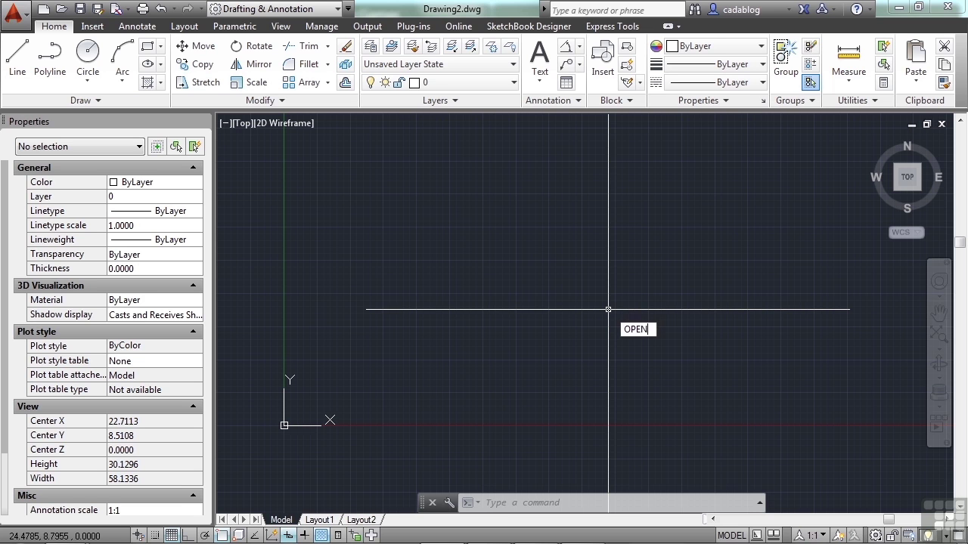
pyautogui.press('Return')
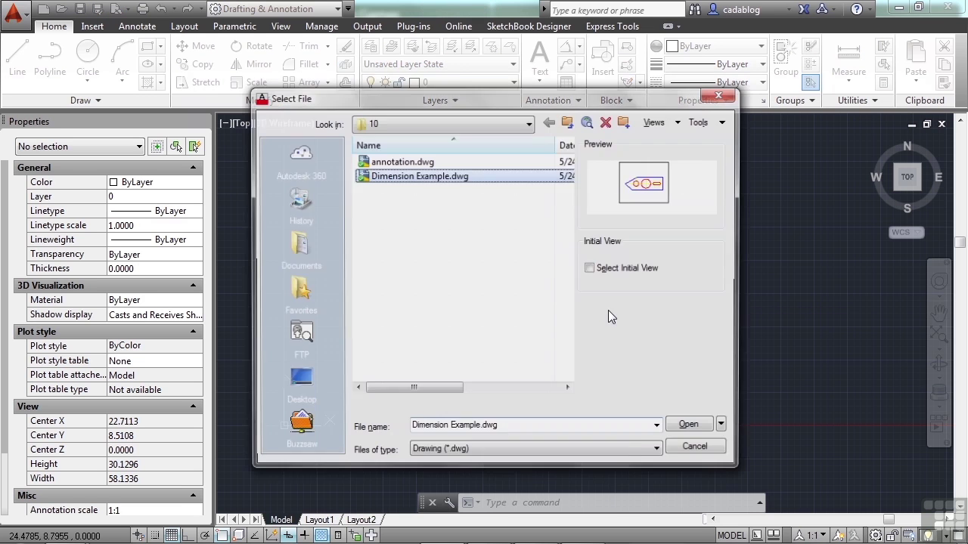
pyautogui.click(673, 429)
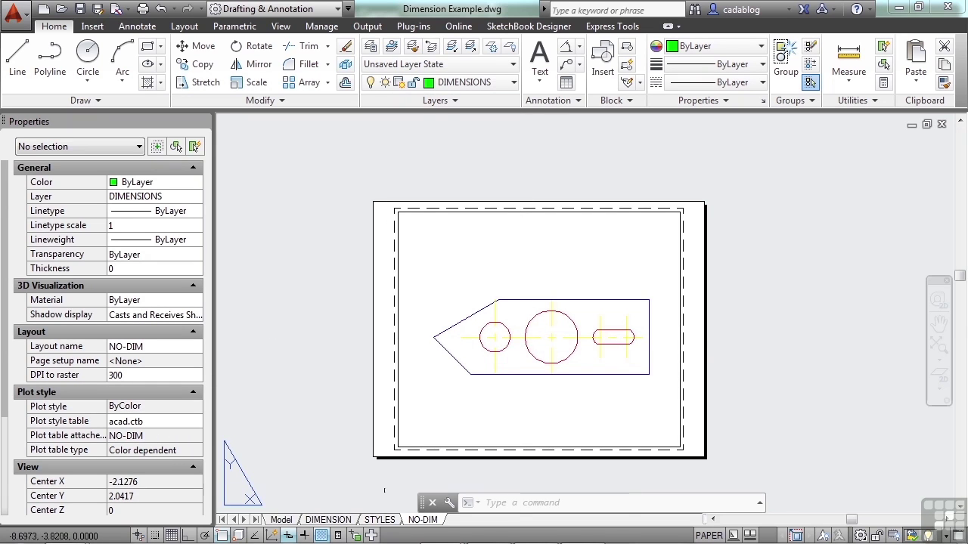
pyautogui.click(380, 521)
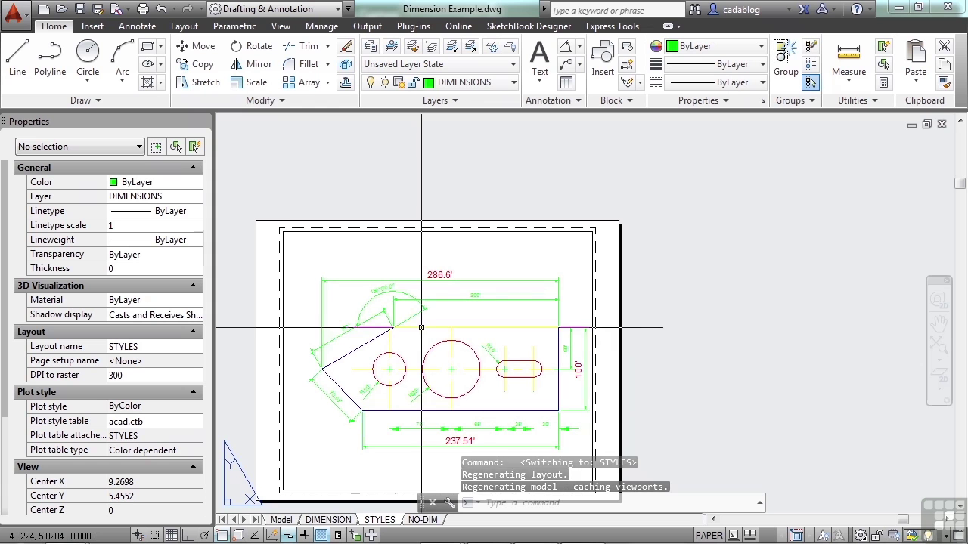
# - Change the 200' dimension above the part's upper edge to the BOLD dimension style
pyautogui.moveTo(456, 295); pyautogui.dragTo(549, 218, button='middle')
pyautogui.scroll(6, 477, 376)
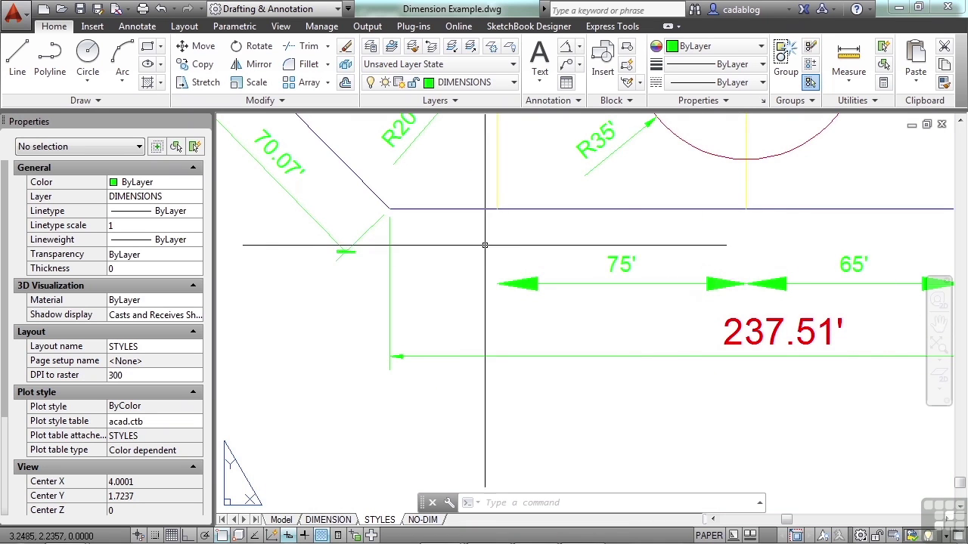
pyautogui.scroll(-3, 458, 267)
pyautogui.scroll(-4, 458, 267)
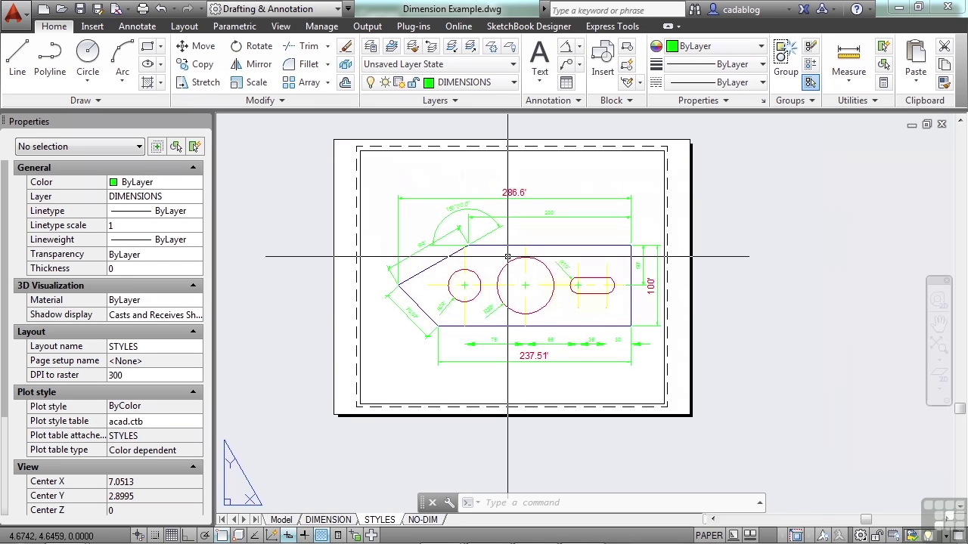
pyautogui.scroll(2, 515, 221)
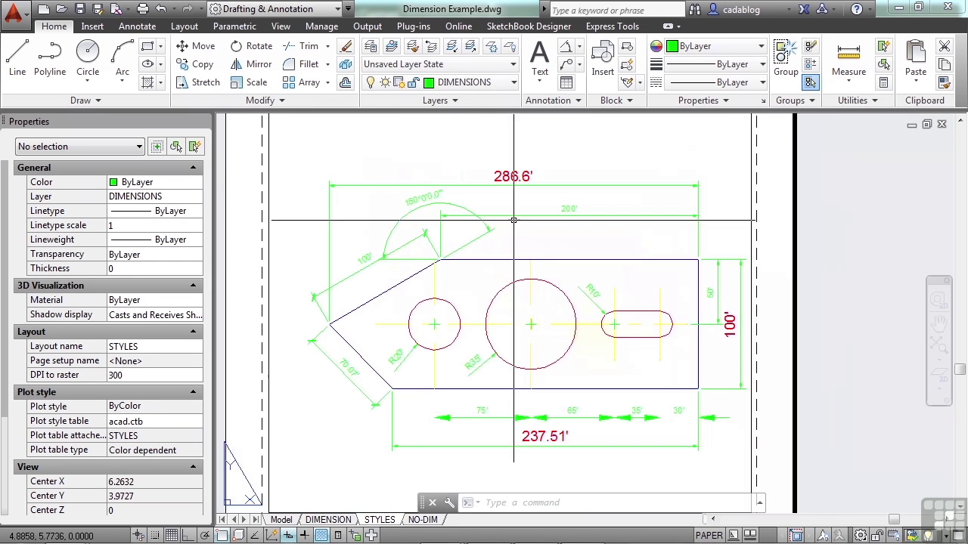
pyautogui.click(515, 217)
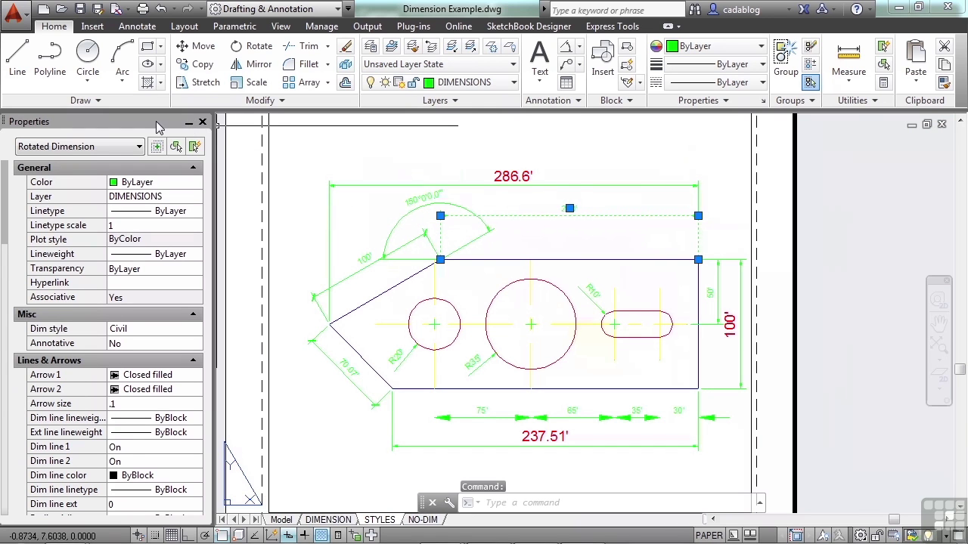
pyautogui.hotkey('ctrl', '1')
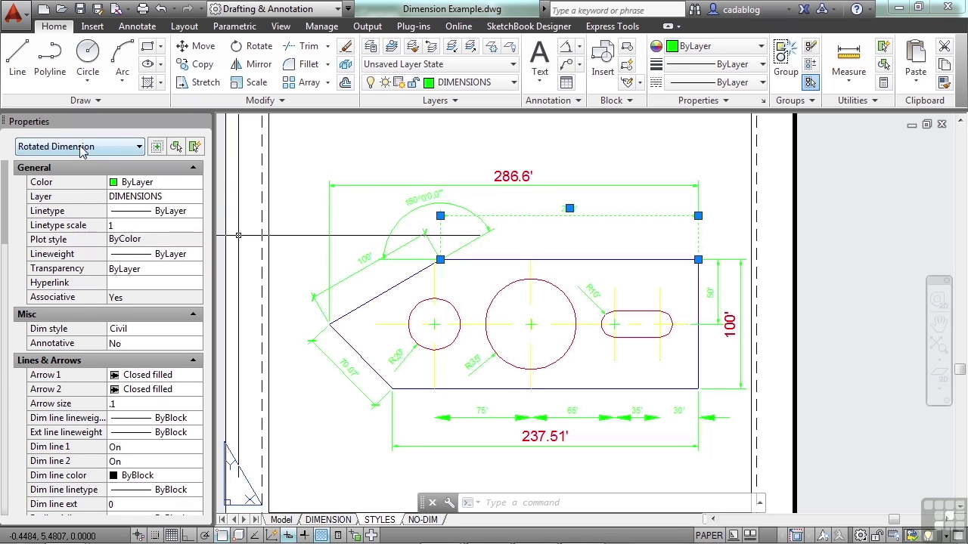
pyautogui.click(104, 147)
pyautogui.click(96, 165)
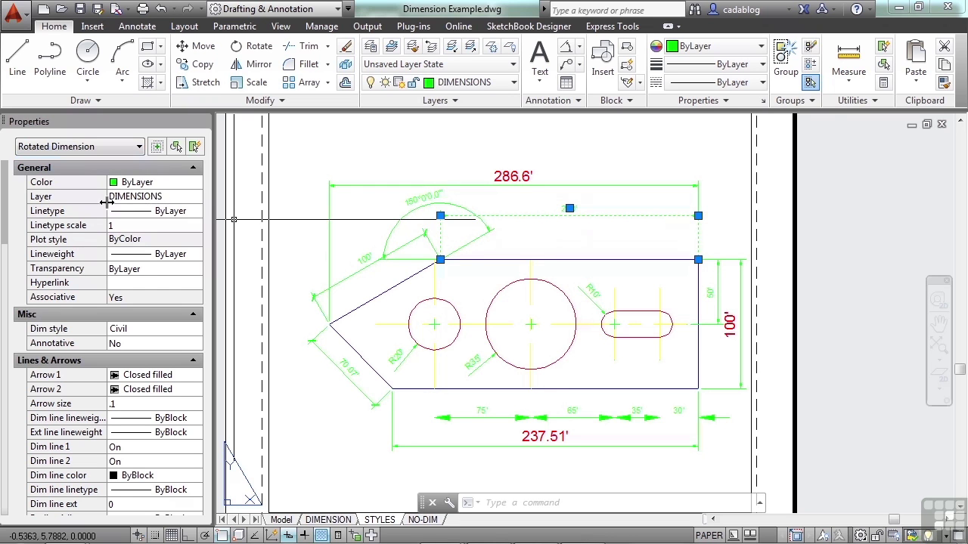
pyautogui.scroll(-2, 11, 218)
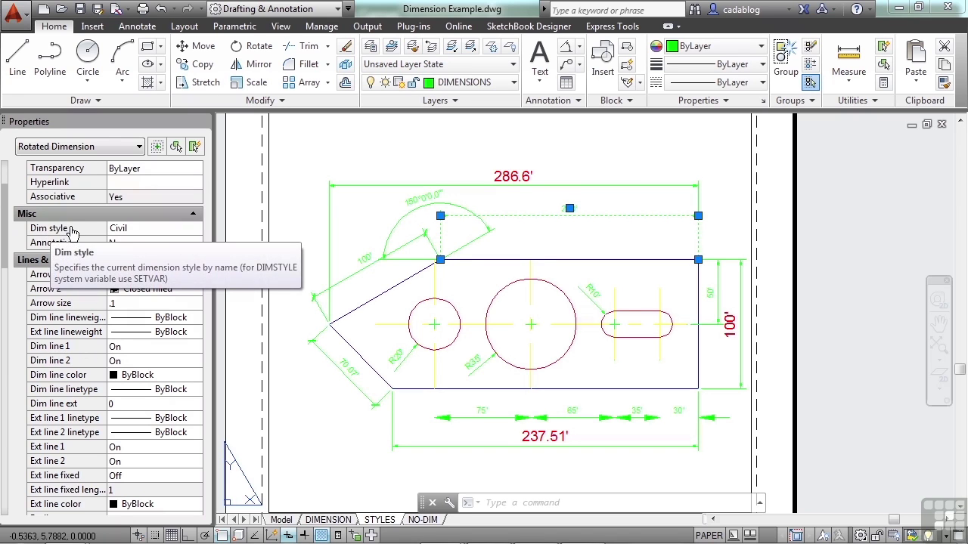
pyautogui.click(189, 235)
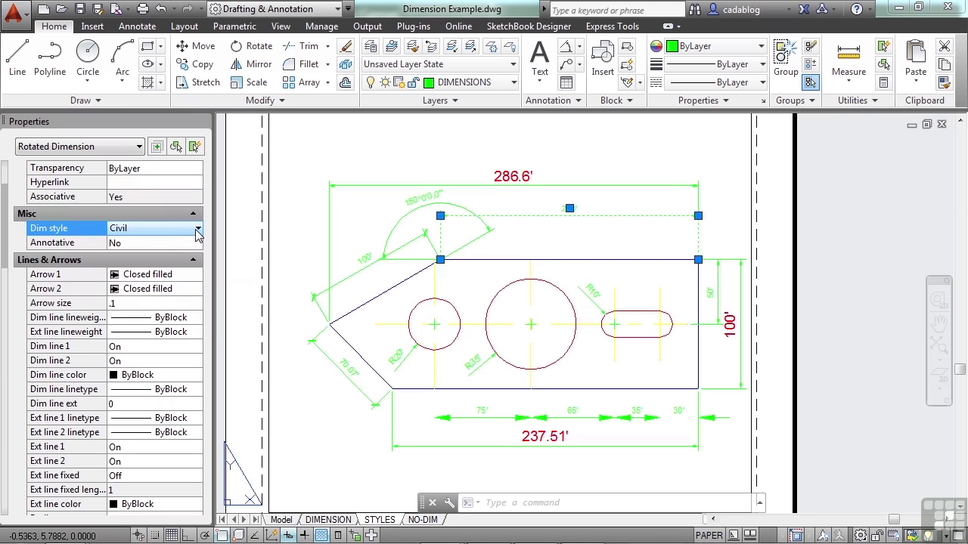
pyautogui.click(198, 229)
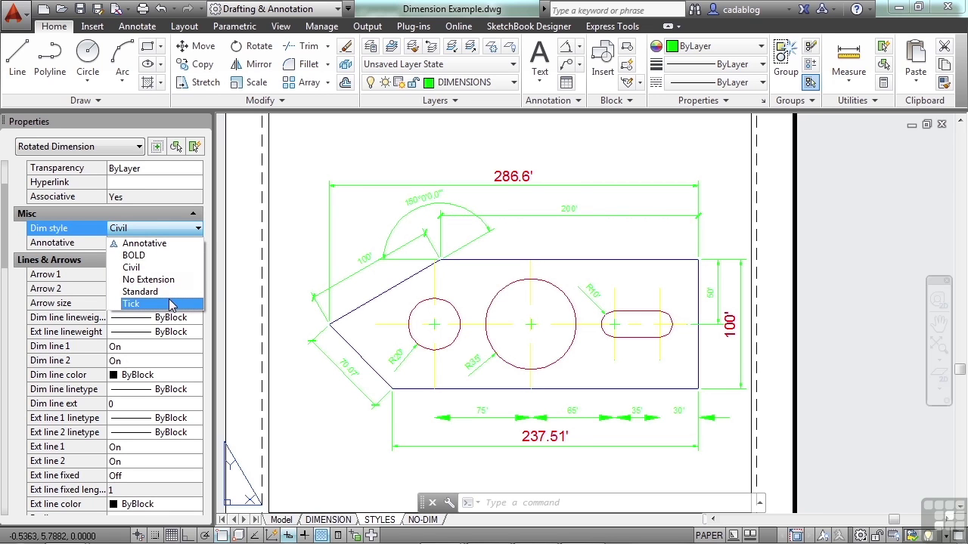
pyautogui.click(163, 258)
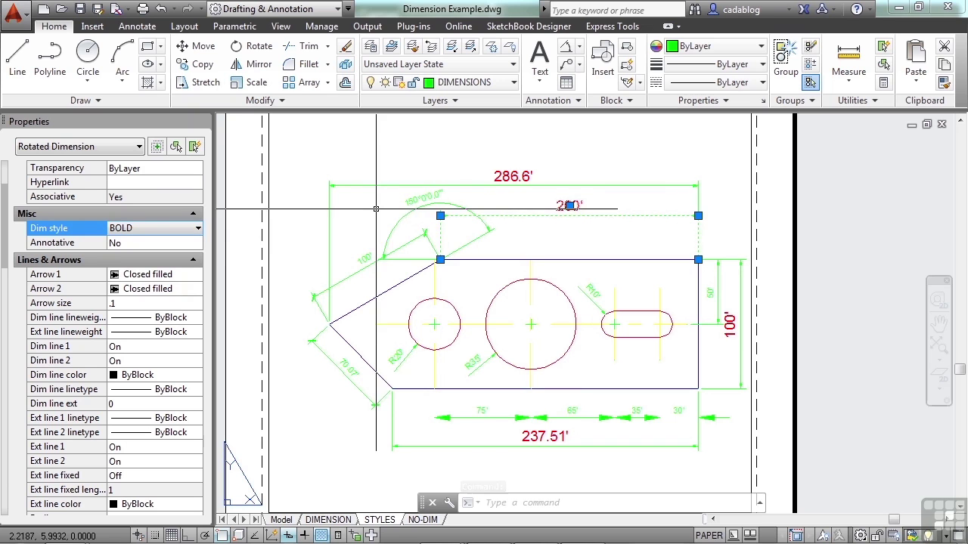
pyautogui.press('Escape')
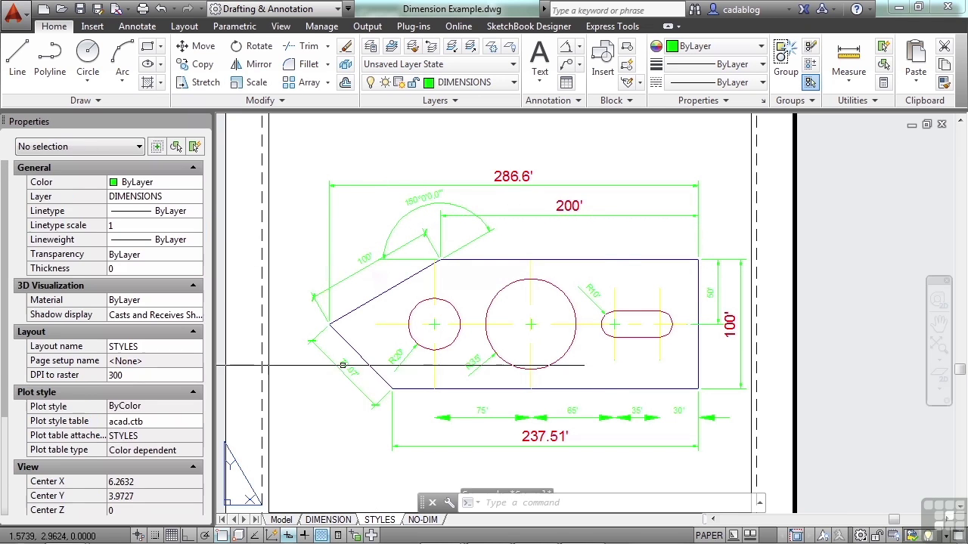
# - Examine the object type and properties of the dimension line, text and tick mark of the 70.07' dimension beside the lower sloped edge
pyautogui.click(343, 371)
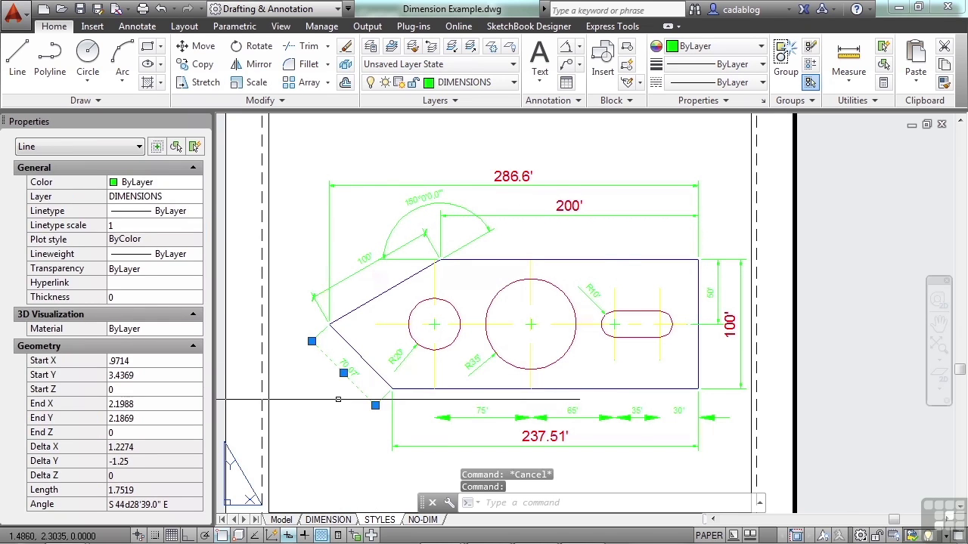
pyautogui.scroll(4, 337, 400)
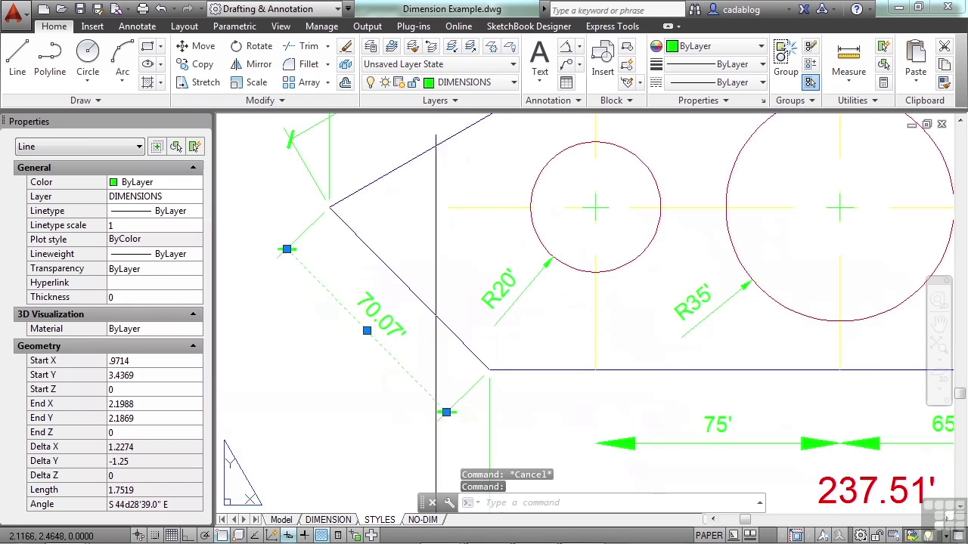
pyautogui.press('Escape')
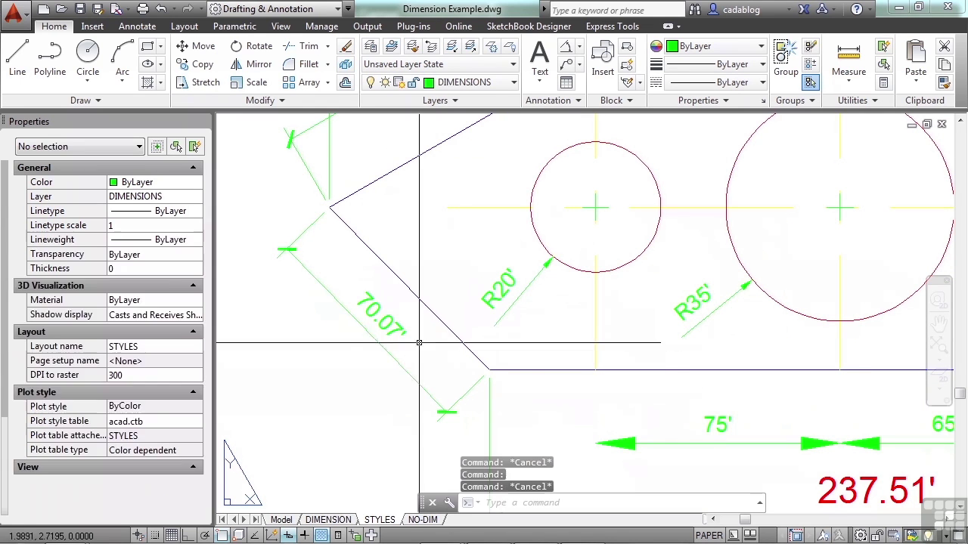
pyautogui.click(406, 332)
pyautogui.press('Escape')
pyautogui.scroll(2, 454, 421)
pyautogui.click(443, 401)
pyautogui.click(456, 397)
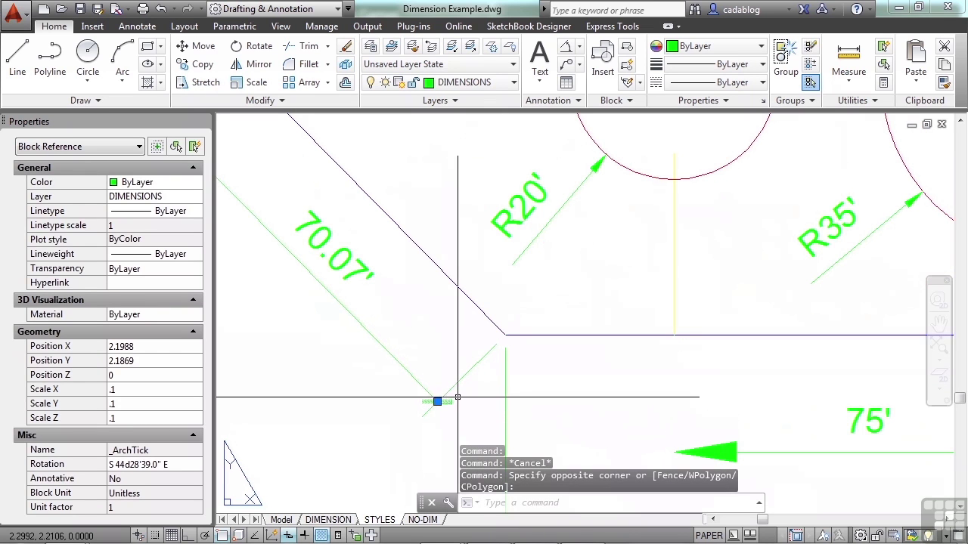
pyautogui.press('Escape')
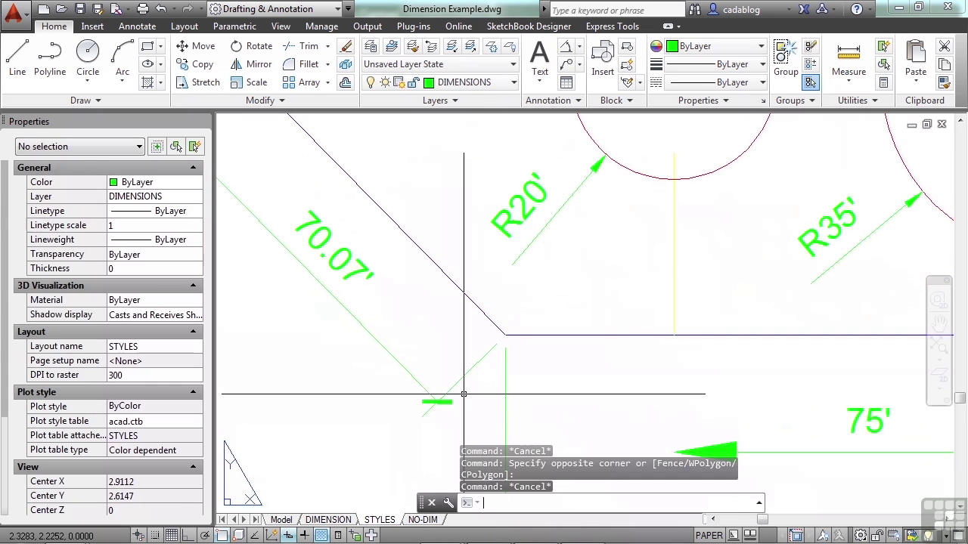
# - Assign the BOLD dimension style to the 286.6', 200', sloped 100' and angular dimensions above the part together
pyautogui.scroll(-1, 464, 394)
pyautogui.scroll(-1, 418, 331)
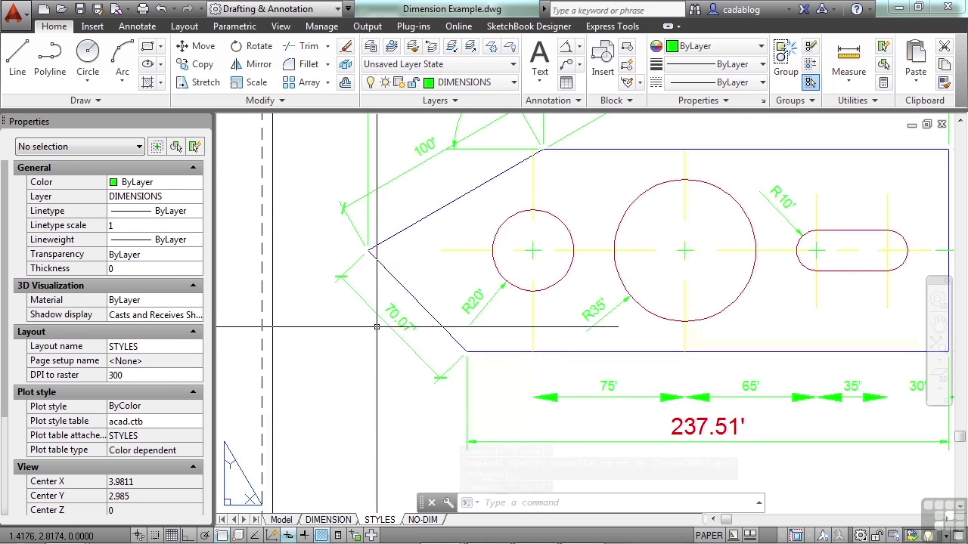
pyautogui.scroll(-1, 376, 327)
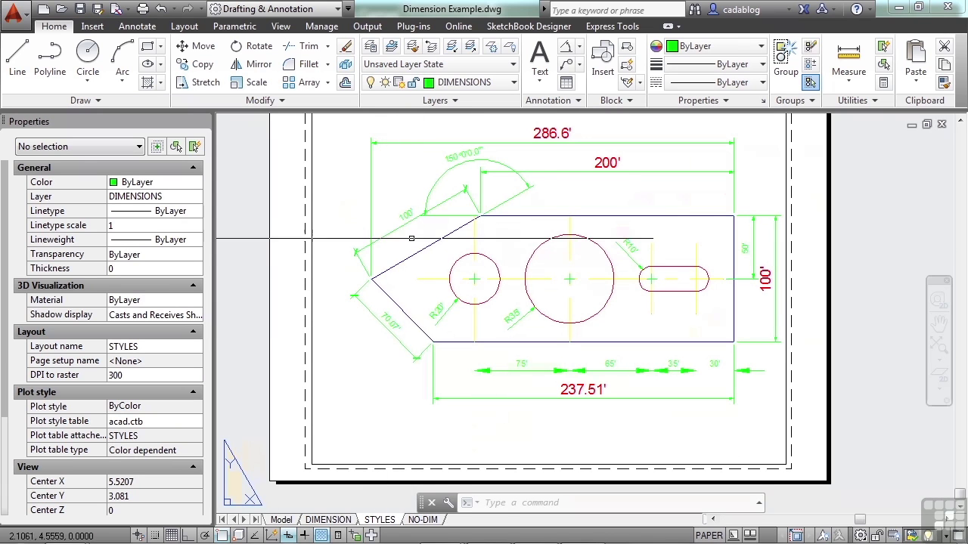
pyautogui.click(393, 239)
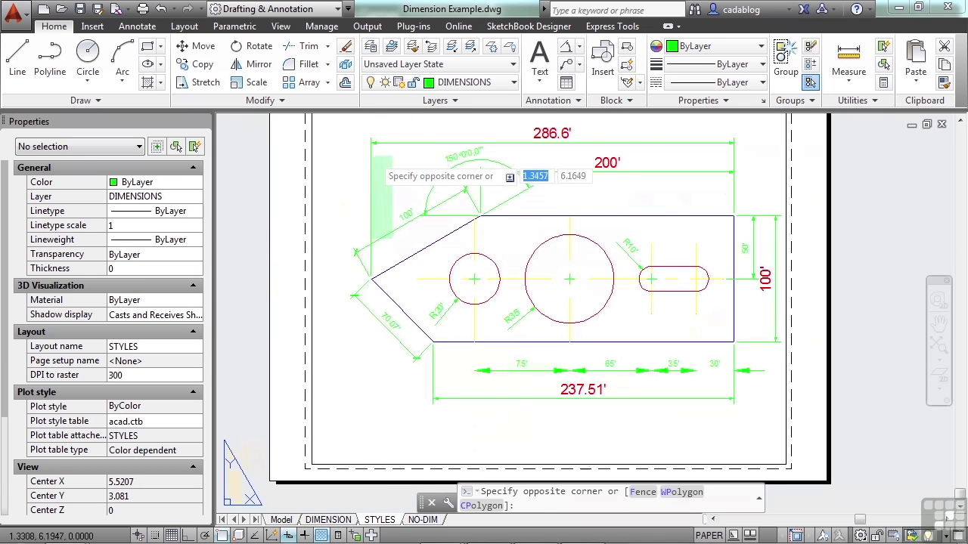
pyautogui.click(368, 145)
pyautogui.click(556, 160)
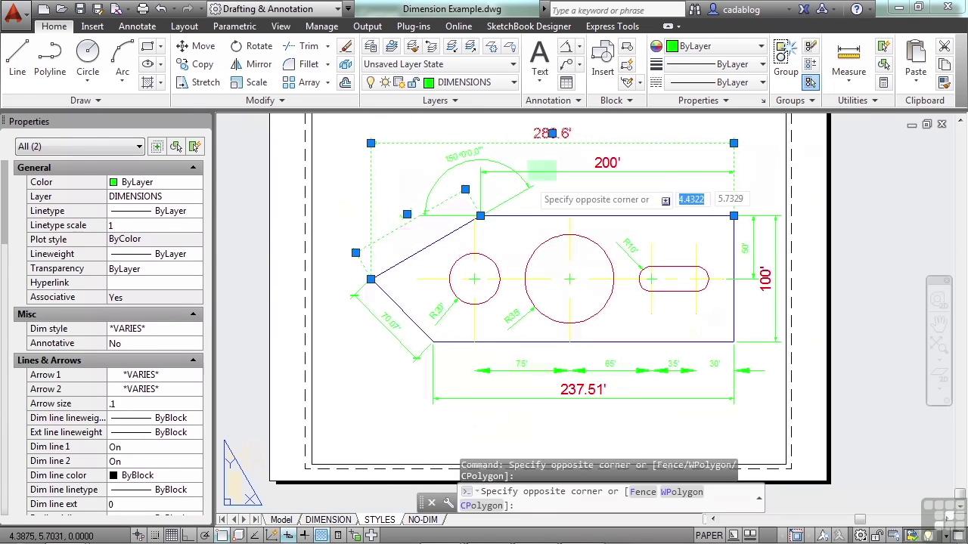
pyautogui.click(505, 189)
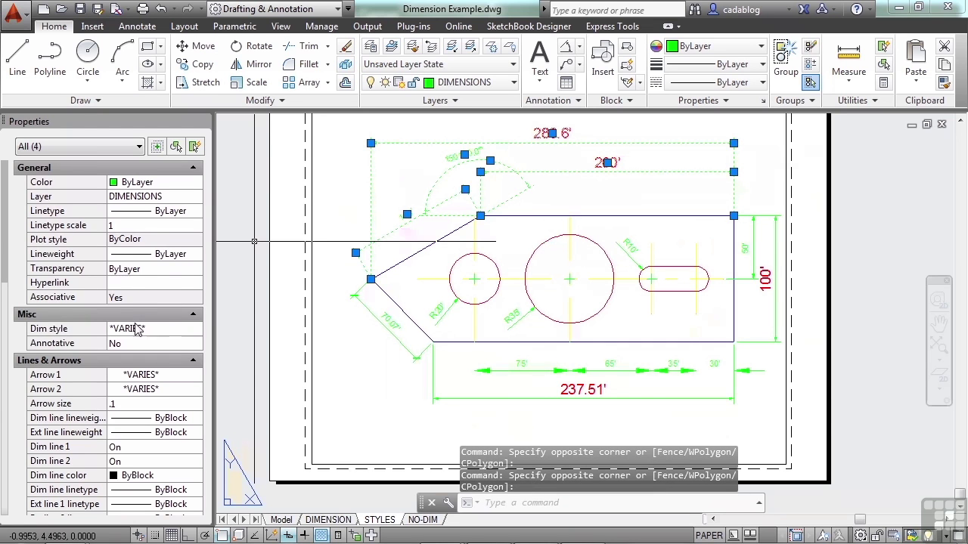
pyautogui.click(159, 329)
pyautogui.click(198, 329)
pyautogui.click(168, 357)
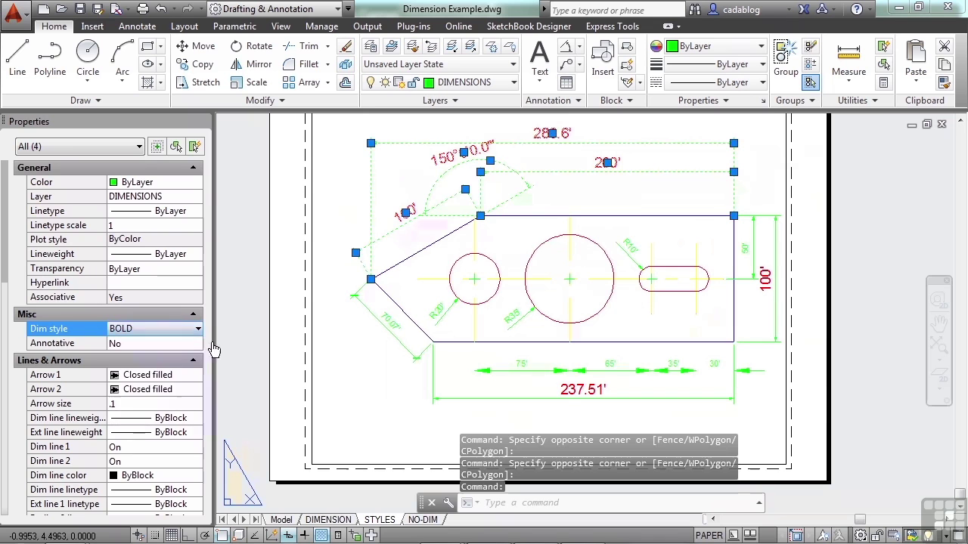
pyautogui.press('Escape')
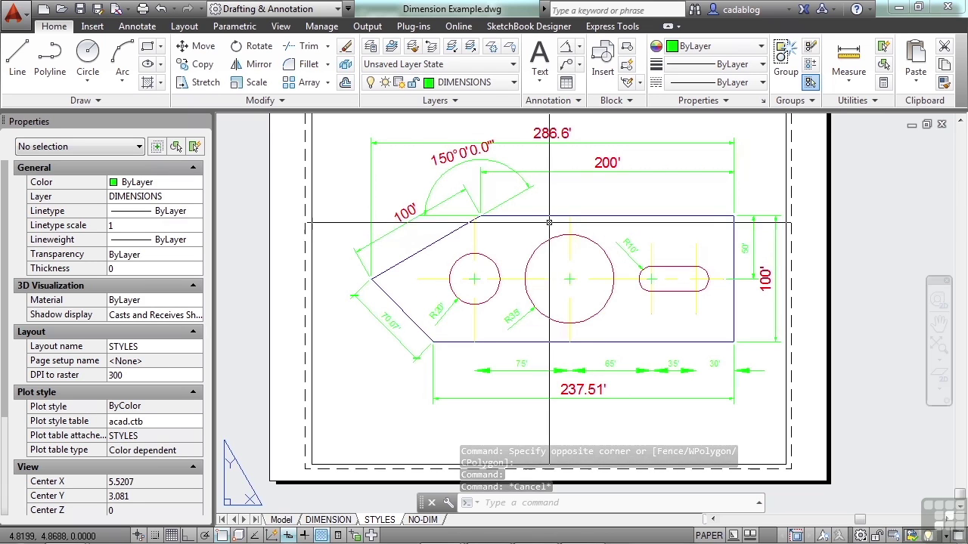
# - Check whether the 70.07' dimension's line offers a dimension style property
pyautogui.moveTo(547, 220); pyautogui.dragTo(510, 253, button='middle')
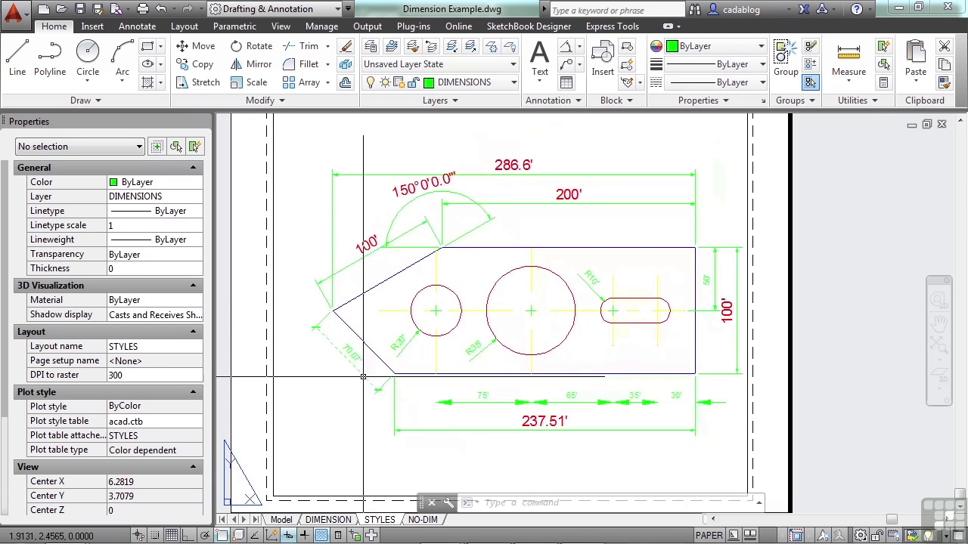
pyautogui.click(341, 352)
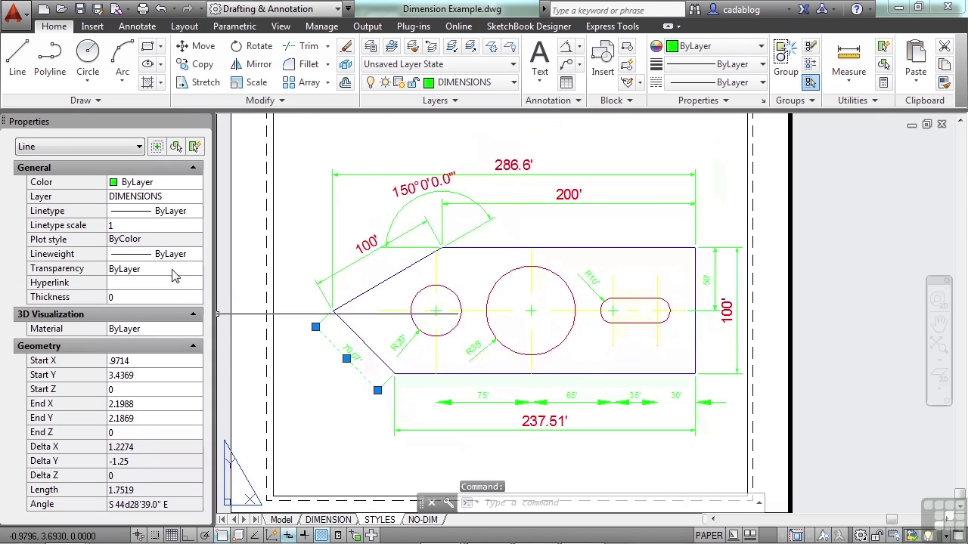
pyautogui.press('Escape')
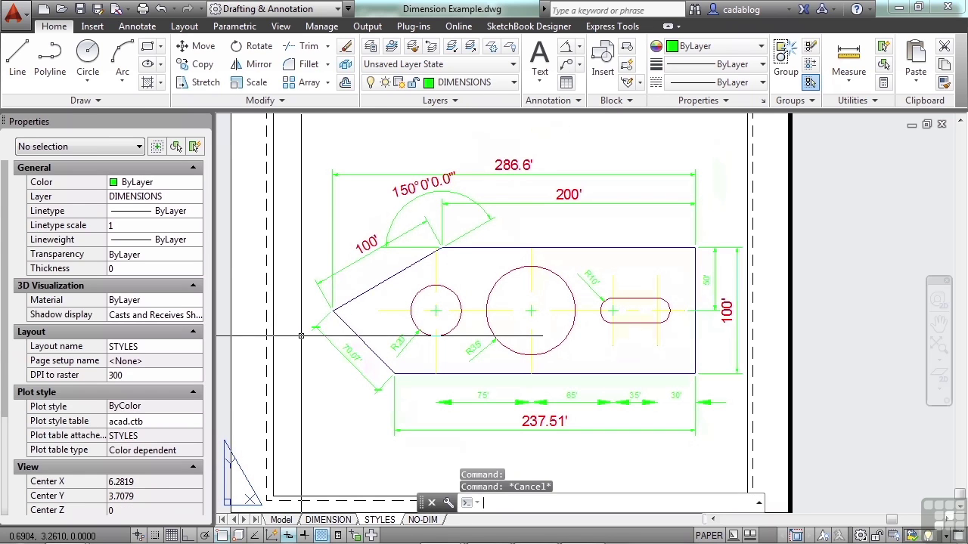
pyautogui.click(133, 27)
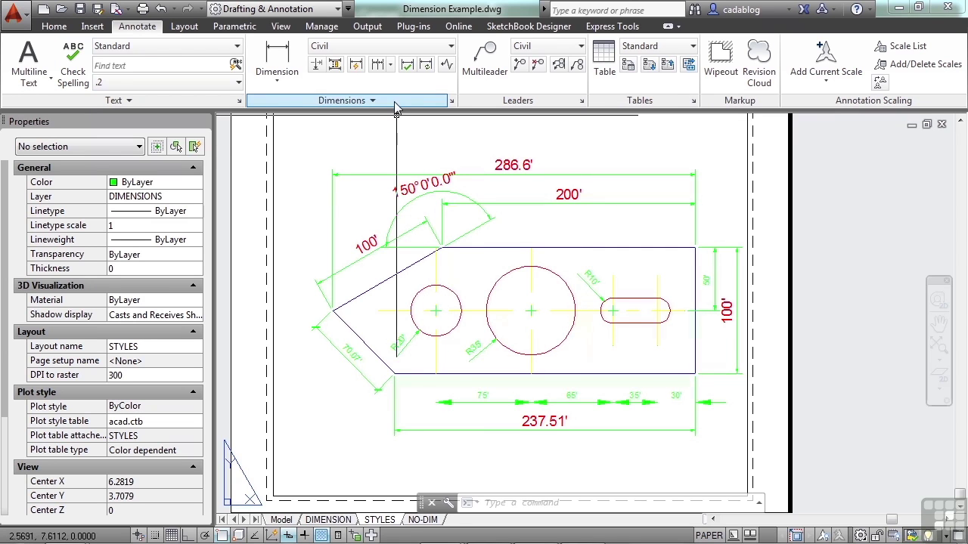
pyautogui.click(54, 26)
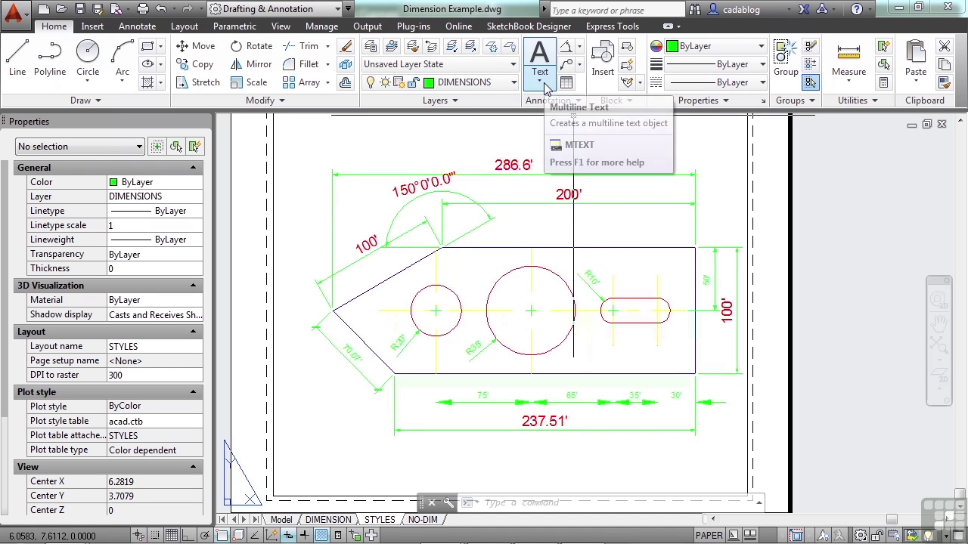
pyautogui.click(578, 46)
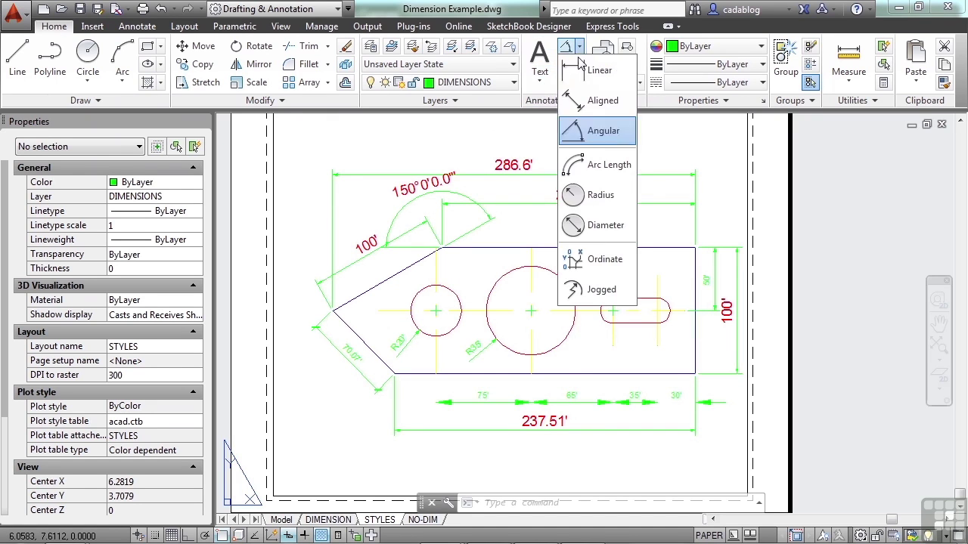
pyautogui.click(546, 140)
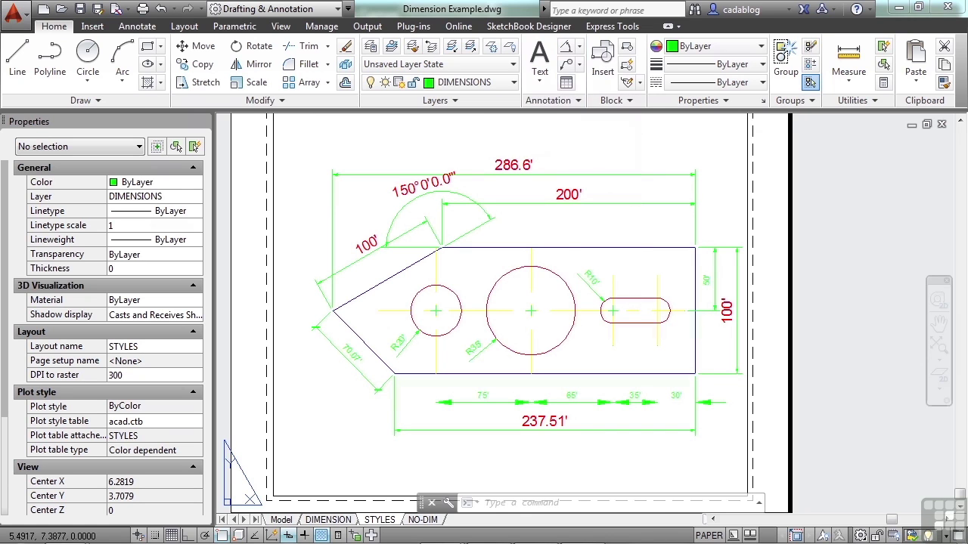
pyautogui.click(147, 26)
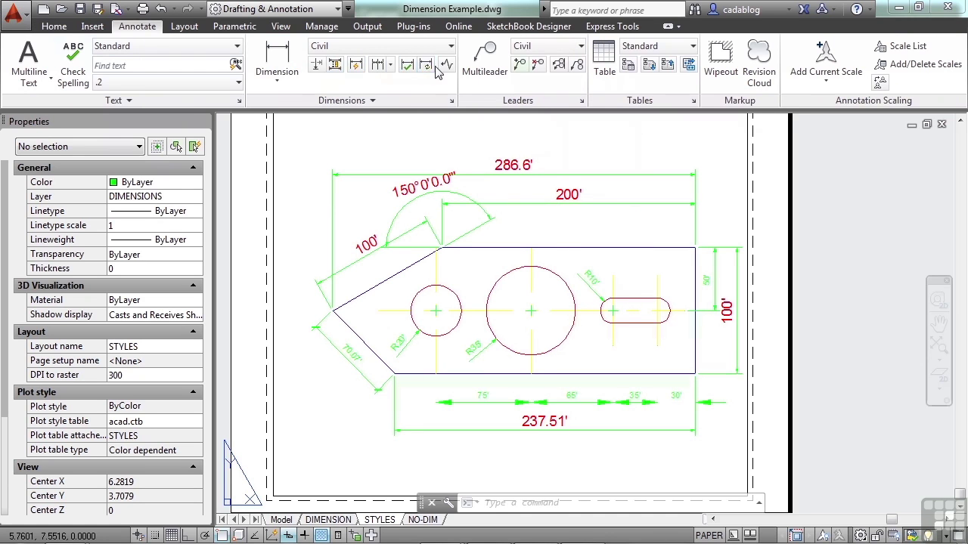
# - Add a BOLD-style linear dimension along the part's upper edge, placed between the edge and the existing 200' dimension
pyautogui.click(450, 46)
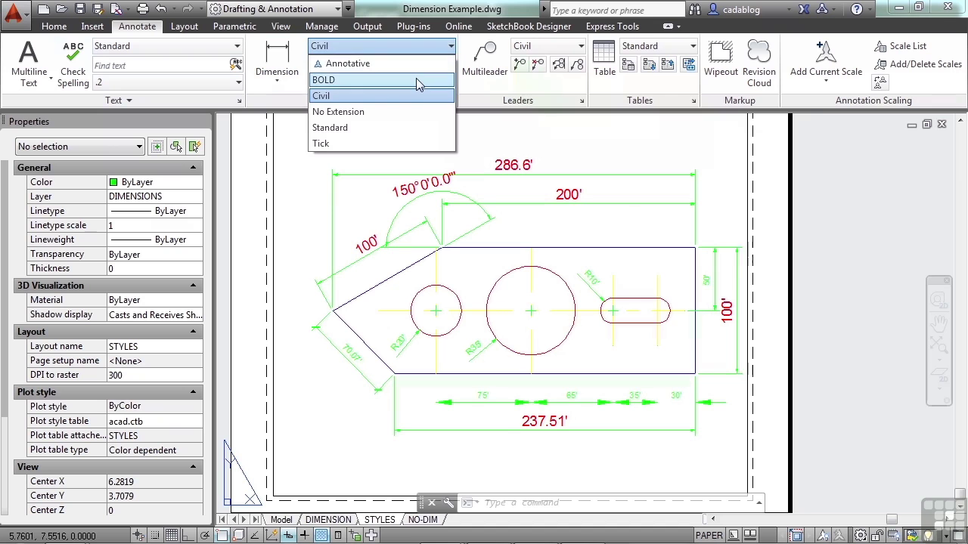
pyautogui.click(344, 83)
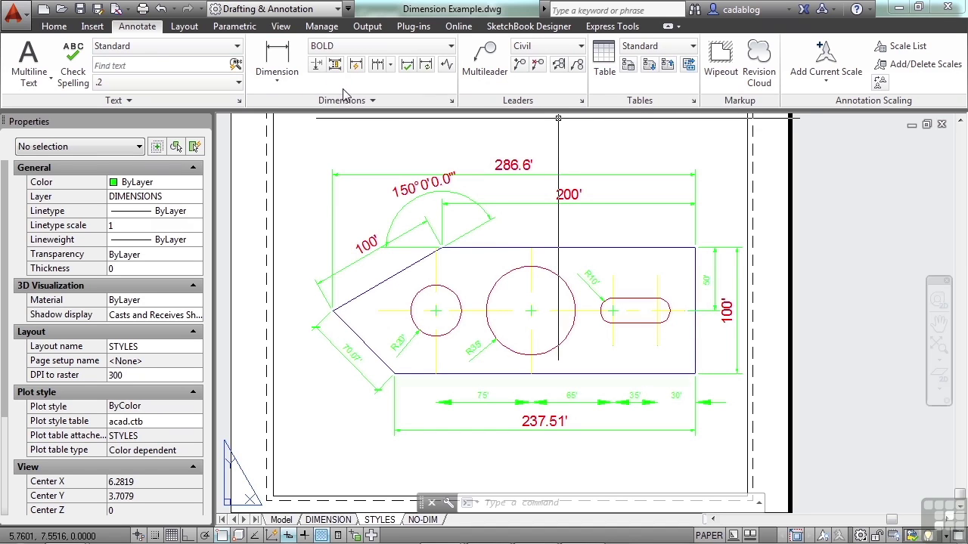
pyautogui.click(281, 80)
pyautogui.click(290, 109)
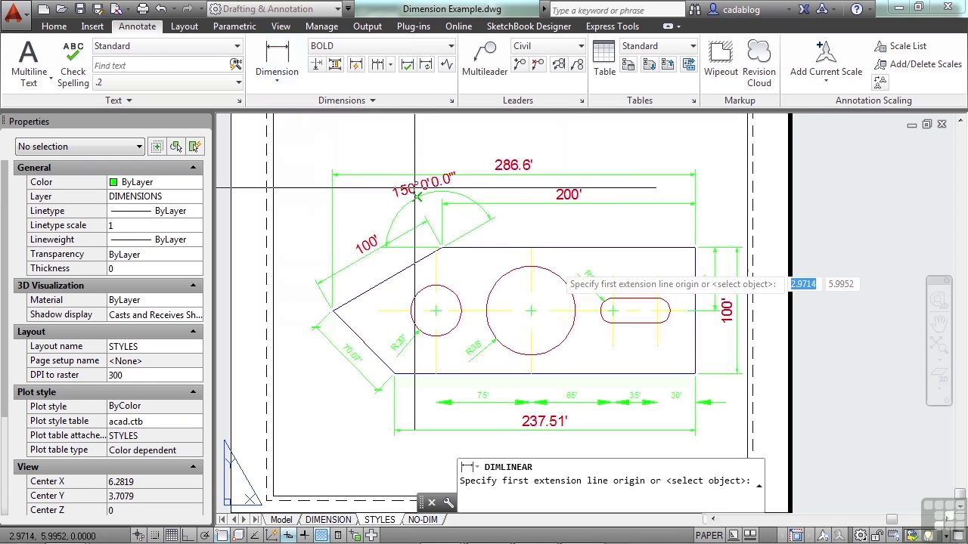
pyautogui.click(441, 247)
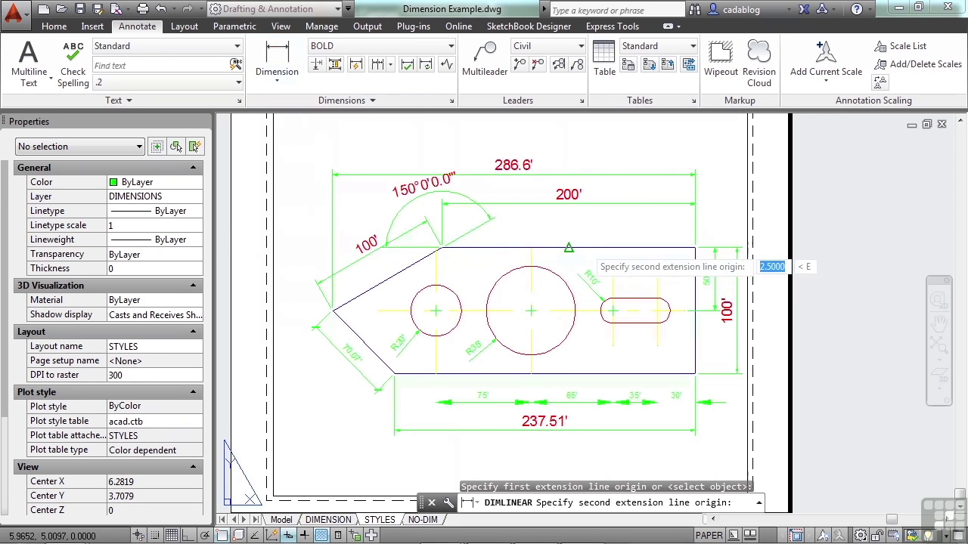
pyautogui.click(696, 248)
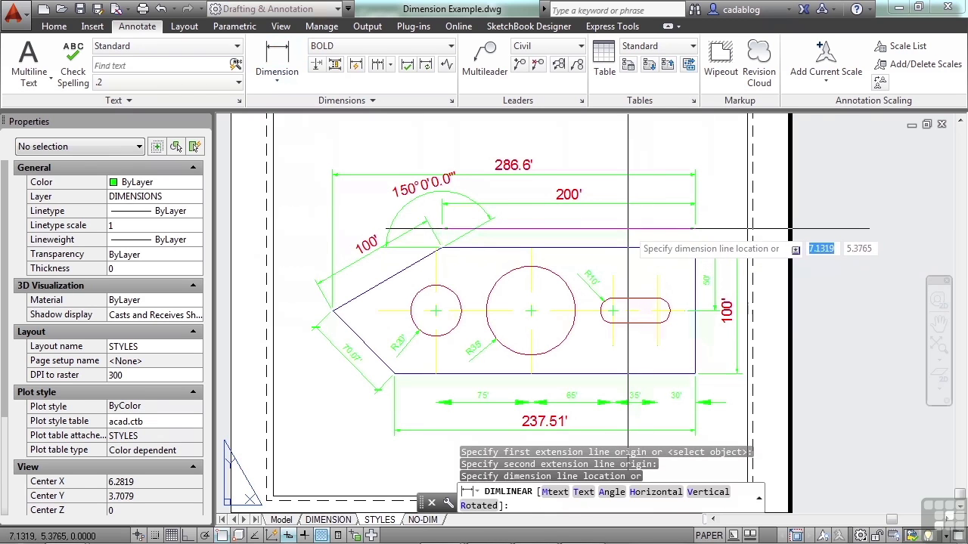
pyautogui.click(627, 227)
# - Add a Civil-style linear dimension along the part's upper edge, placed just above the edge under the BOLD dimensions
pyautogui.click(378, 45)
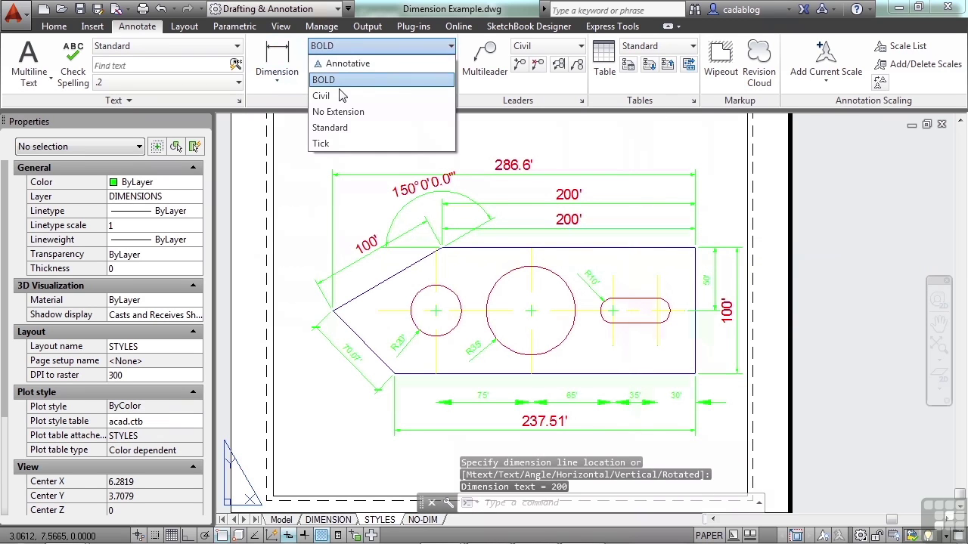
pyautogui.click(338, 97)
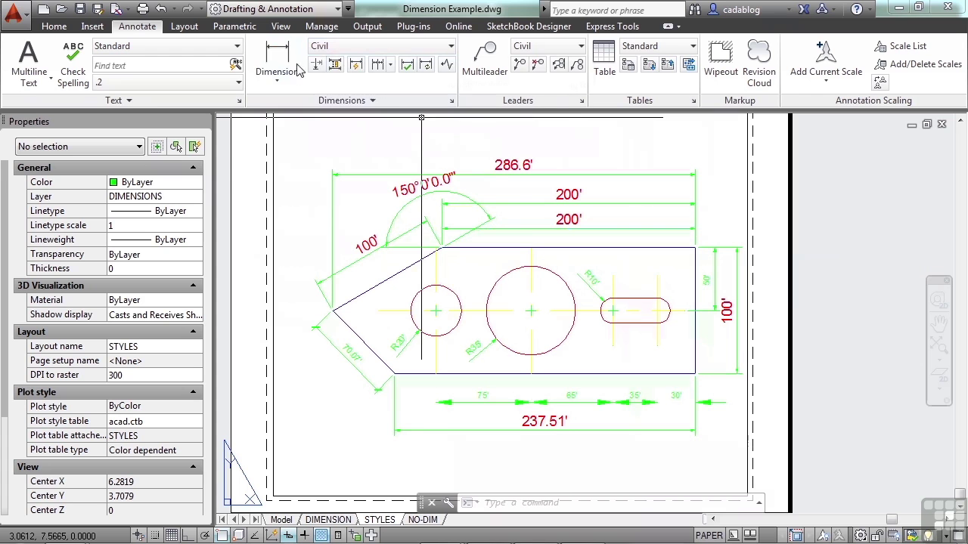
pyautogui.click(278, 78)
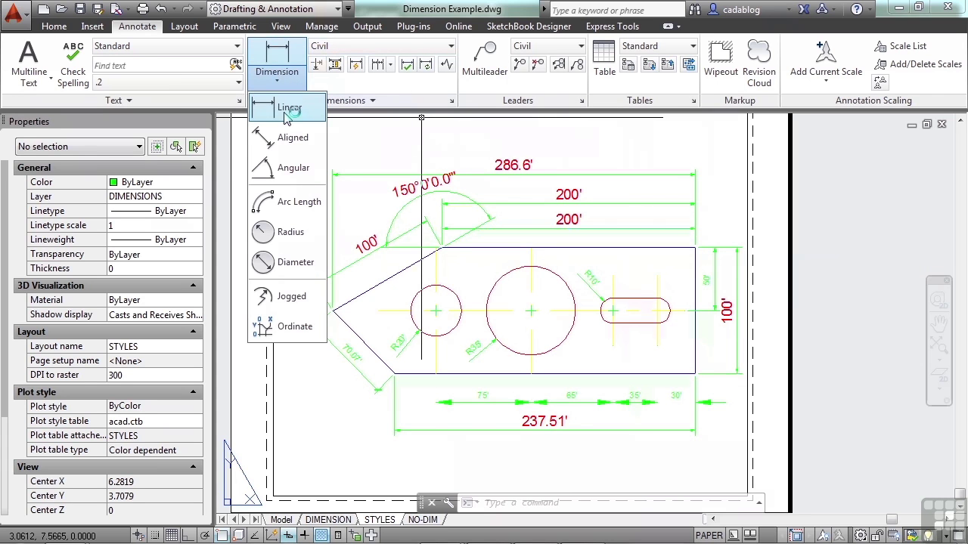
pyautogui.click(276, 108)
pyautogui.scroll(2, 496, 291)
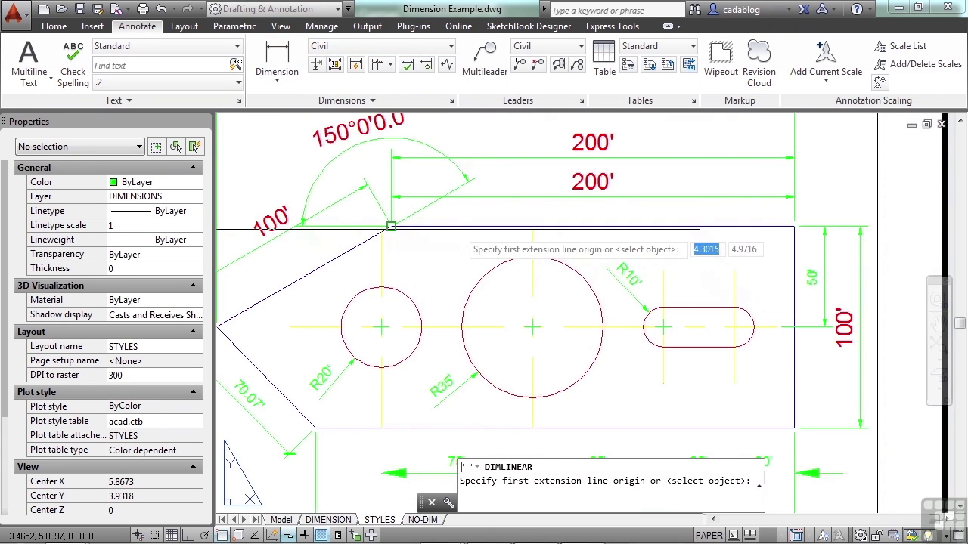
pyautogui.click(391, 225)
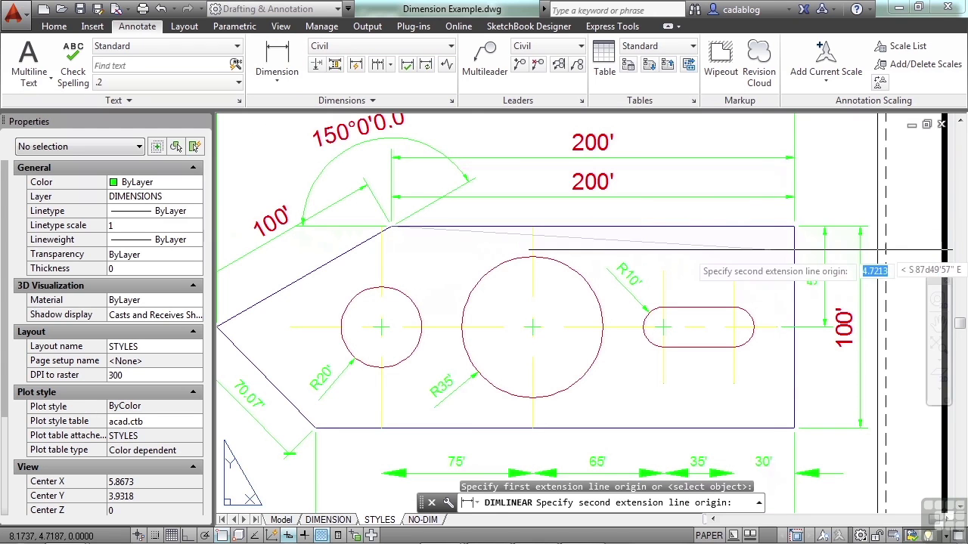
pyautogui.click(794, 227)
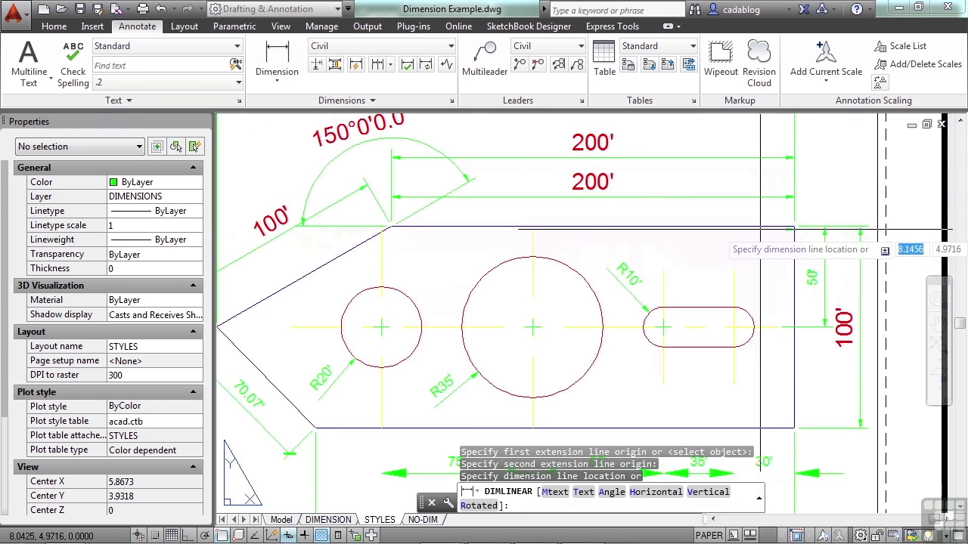
pyautogui.scroll(2, 728, 219)
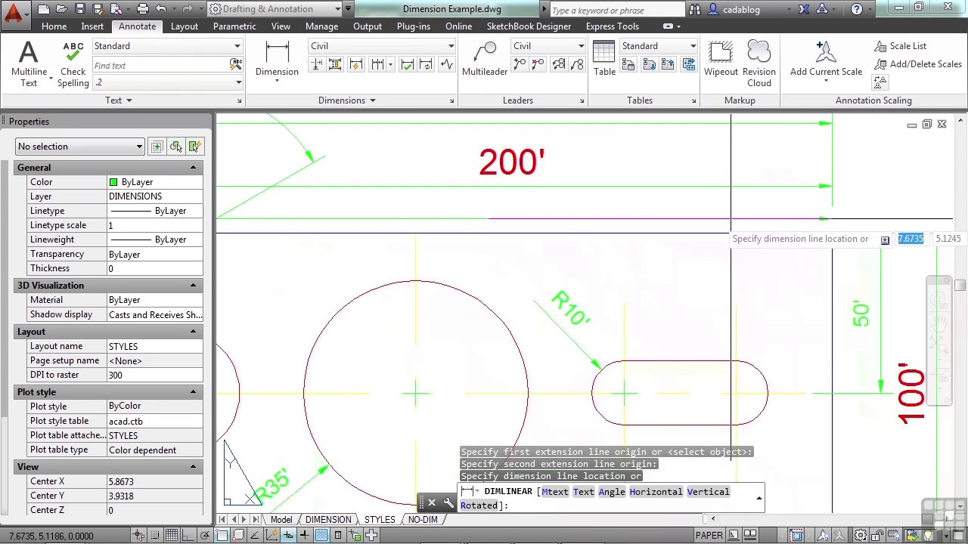
pyautogui.click(756, 254)
pyautogui.scroll(-2, 773, 260)
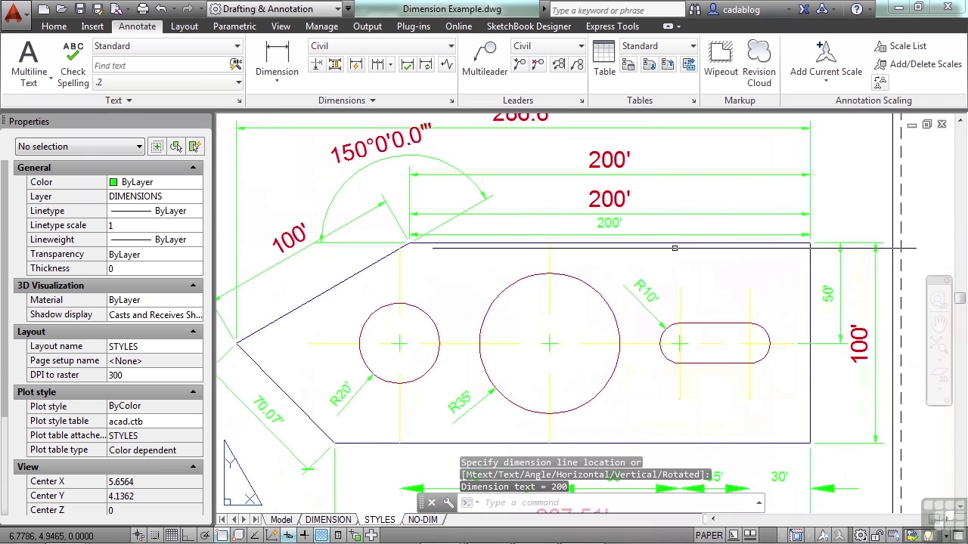
# - Add a No Extension-style linear dimension of the part's upper edge, placed inside the part just below that edge
pyautogui.click(409, 47)
pyautogui.click(376, 113)
pyautogui.click(276, 53)
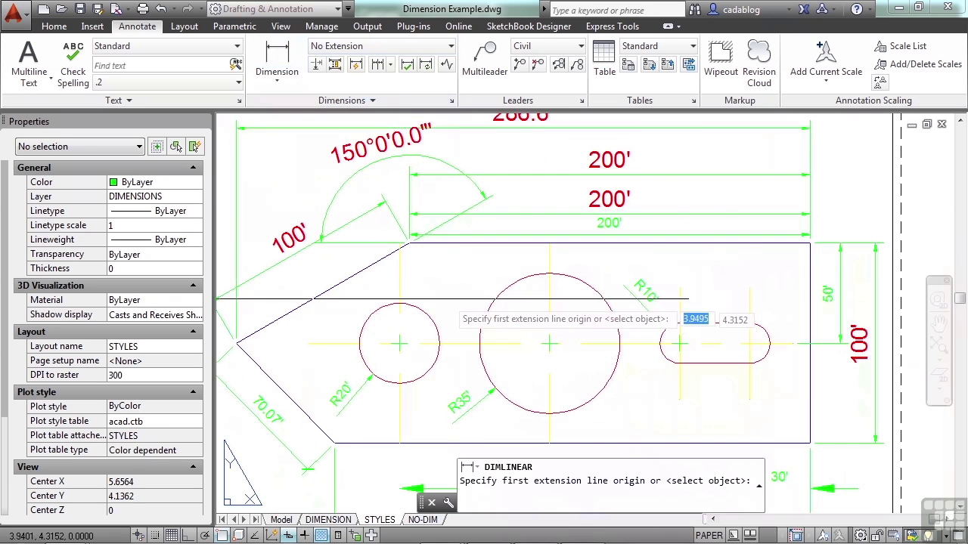
pyautogui.scroll(4, 441, 290)
pyautogui.click(360, 173)
pyautogui.scroll(-4, 363, 196)
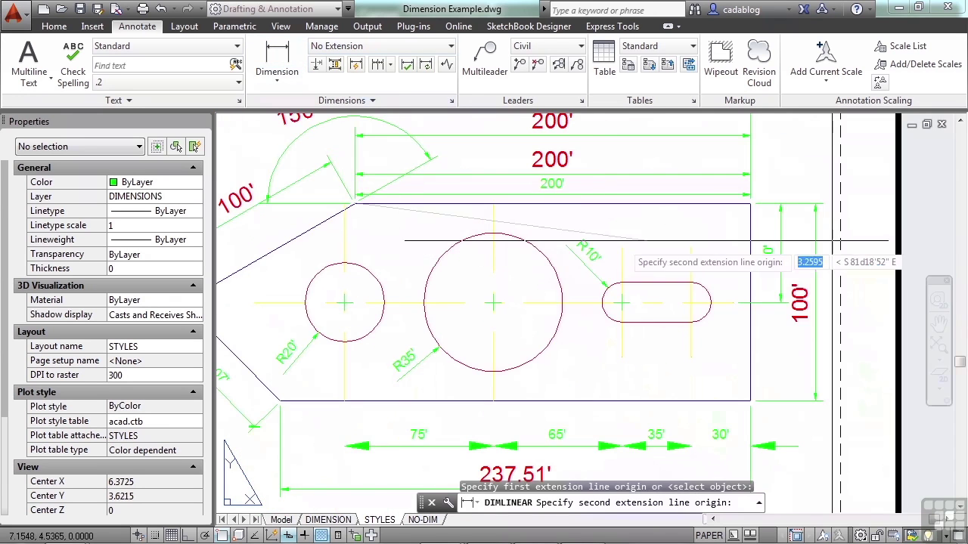
pyautogui.scroll(6, 756, 212)
pyautogui.click(753, 163)
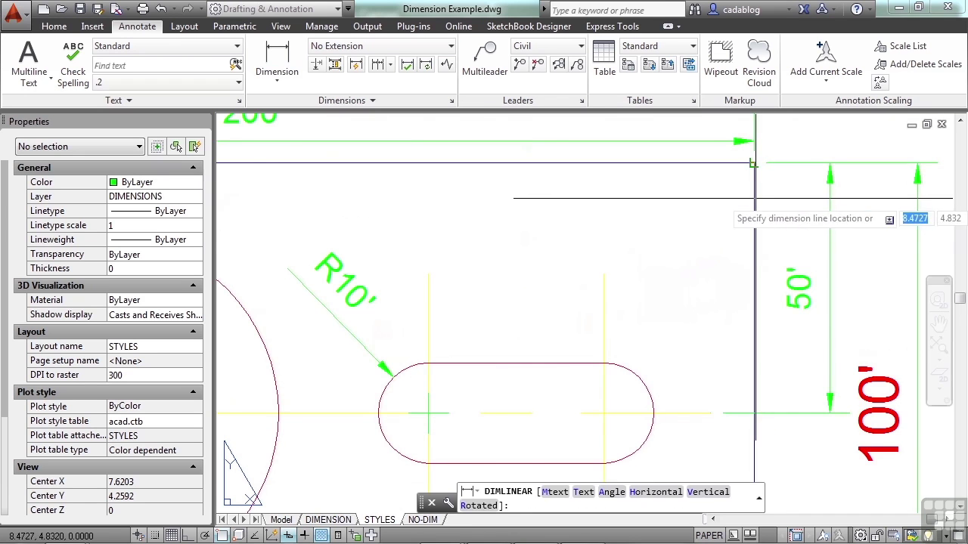
pyautogui.scroll(-3, 751, 182)
pyautogui.scroll(1, 754, 177)
pyautogui.scroll(-1, 597, 224)
pyautogui.click(597, 224)
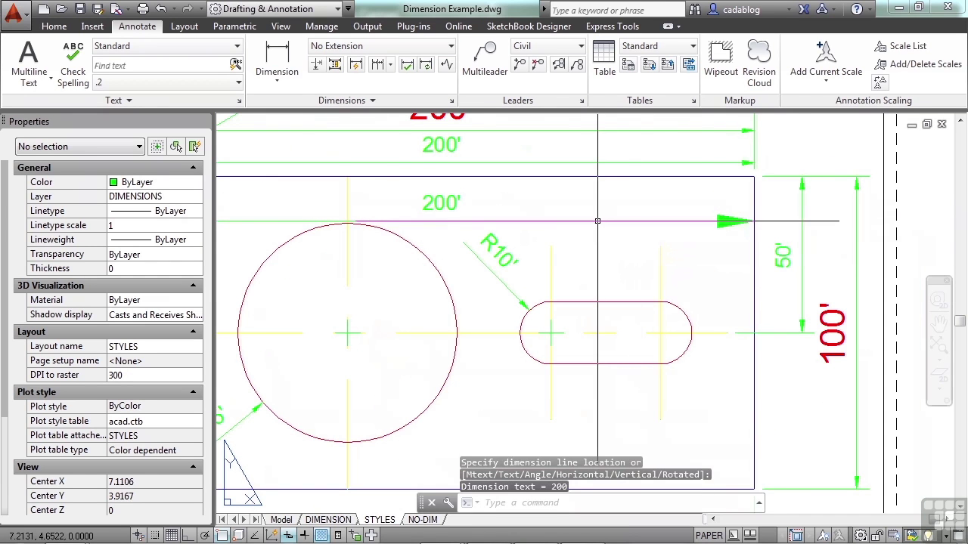
pyautogui.scroll(-2, 398, 221)
pyautogui.scroll(-2, 398, 221)
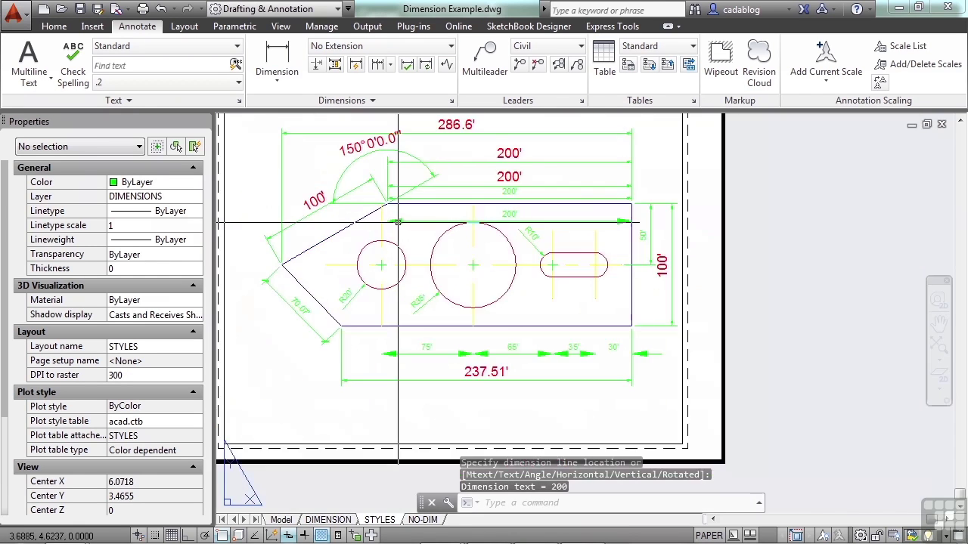
pyautogui.moveTo(267, 112); pyautogui.dragTo(320, 140, button='middle')
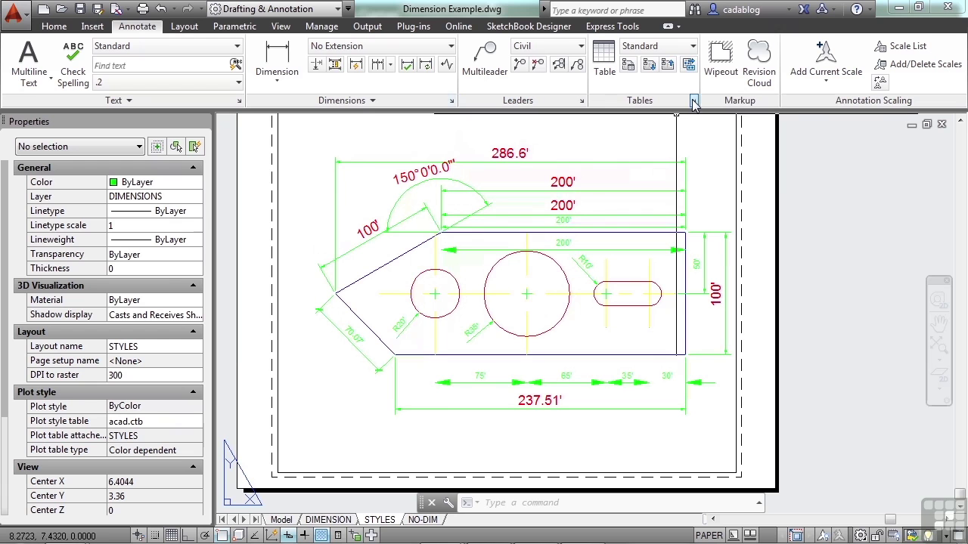
# - Make Civil the current dimension style in the Dimension Style Manager
pyautogui.click(451, 101)
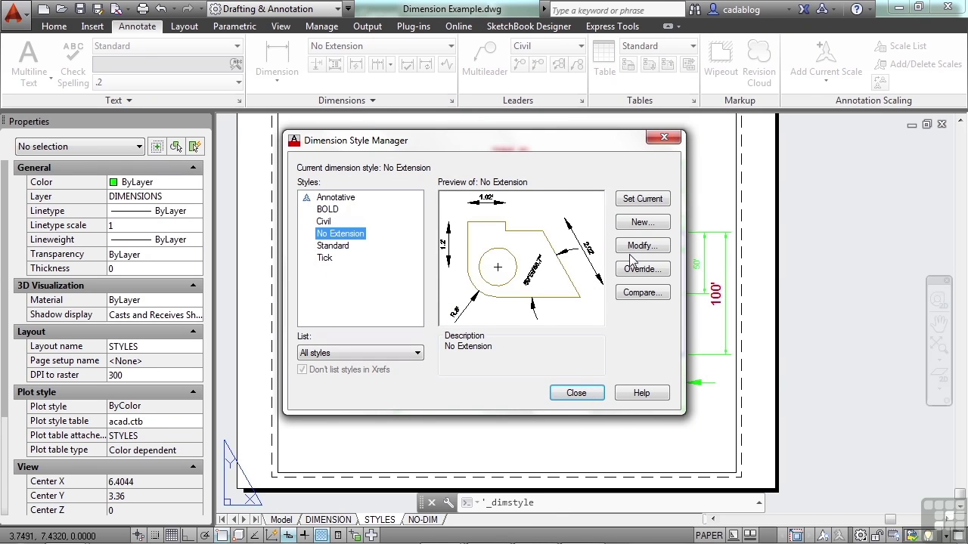
pyautogui.click(323, 221)
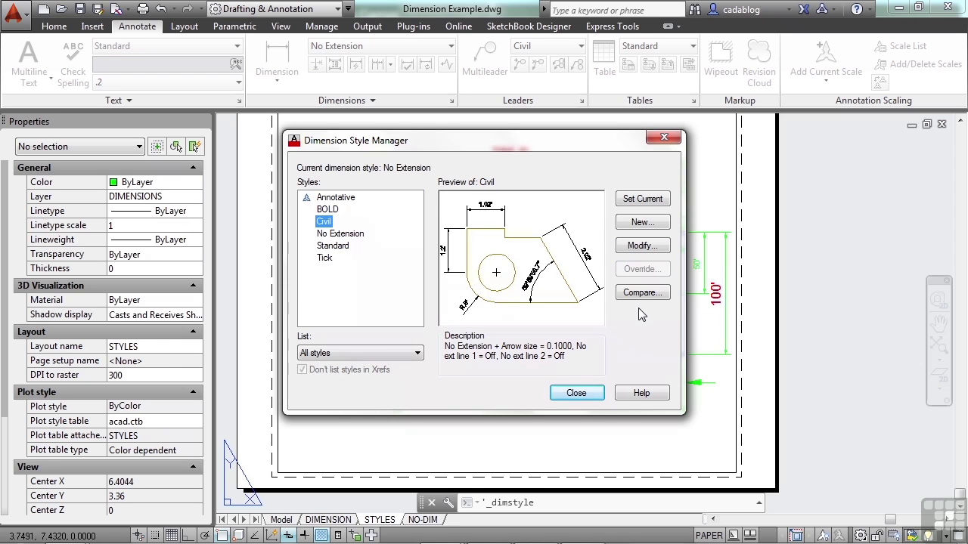
pyautogui.click(642, 199)
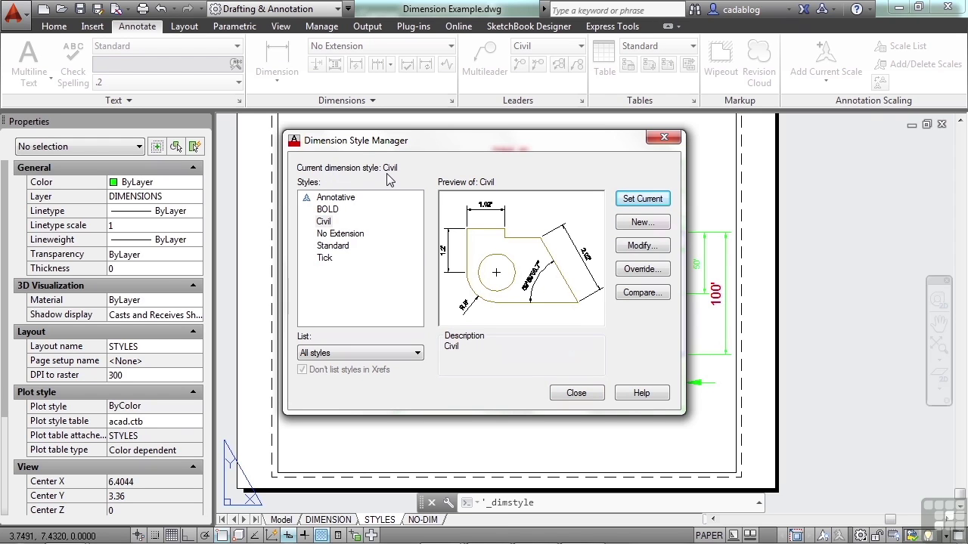
# - Open the Civil style for modification and review its symbols and arrows, text, fit, primary units, alternate units and tolerance settings
pyautogui.click(378, 223)
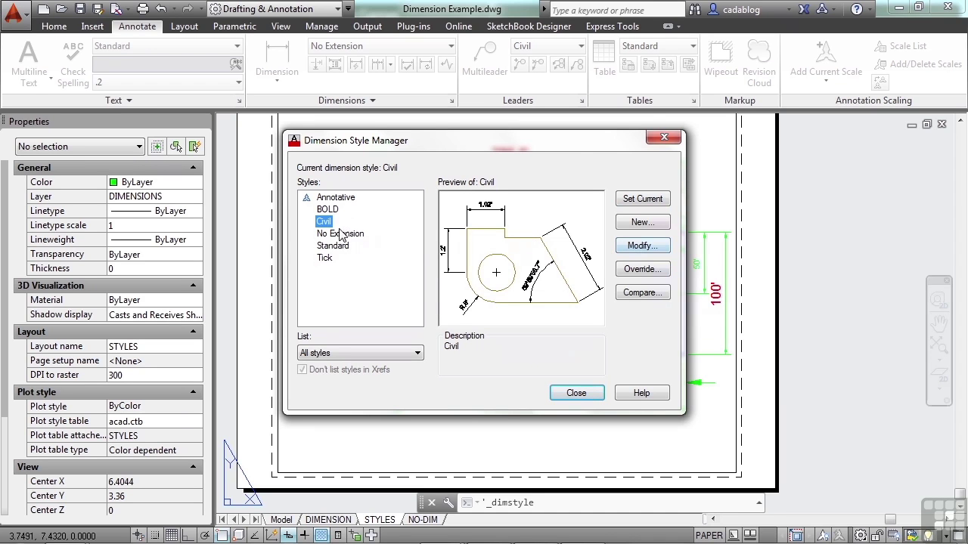
pyautogui.click(656, 251)
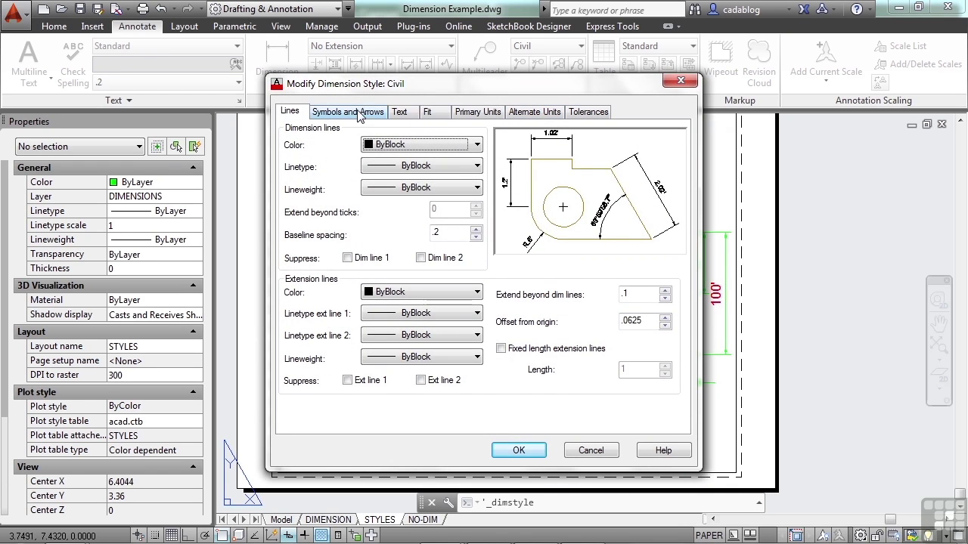
pyautogui.click(376, 112)
pyautogui.click(399, 112)
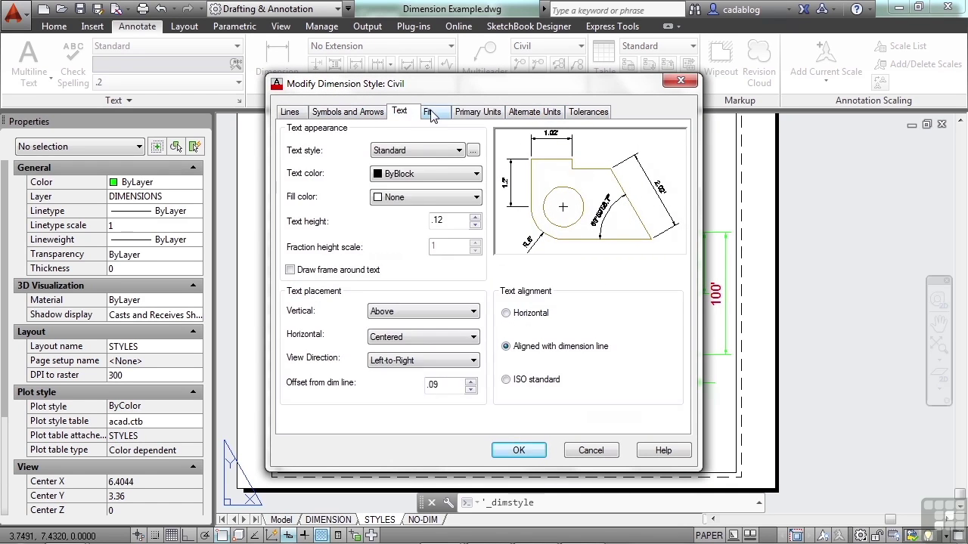
pyautogui.click(445, 112)
pyautogui.click(476, 112)
pyautogui.click(523, 112)
pyautogui.click(577, 111)
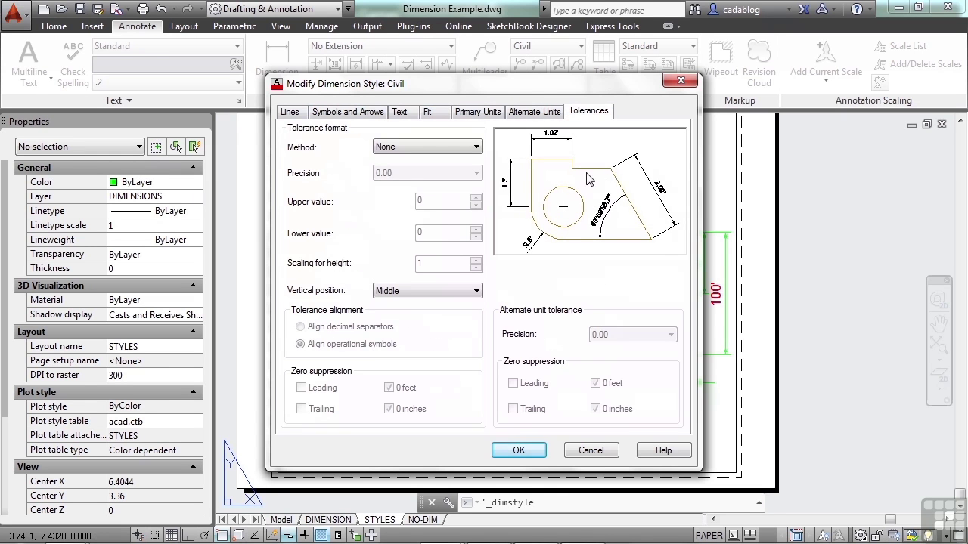
# - Set the Civil style's dimension lines to color Red, linetype HIDDEN and lineweight ByLayer
pyautogui.click(290, 114)
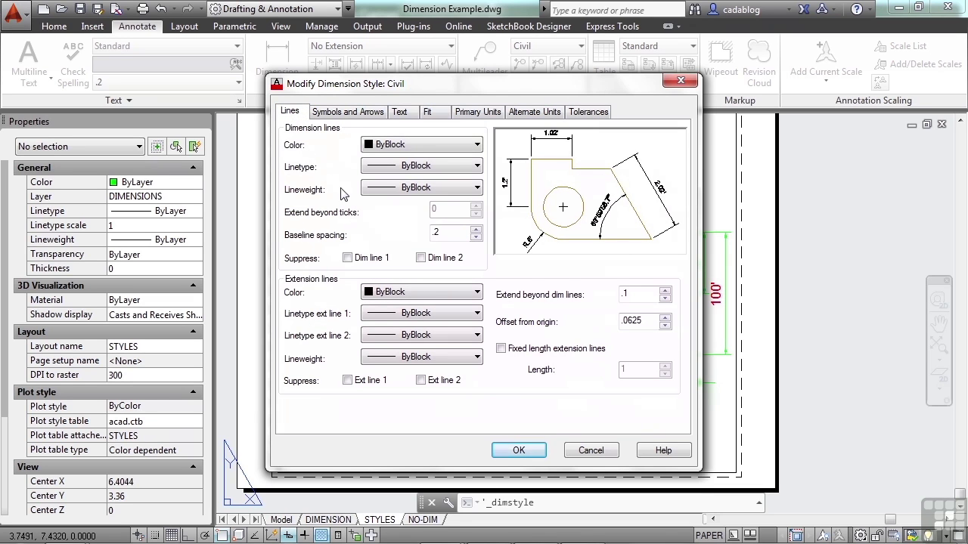
pyautogui.click(474, 146)
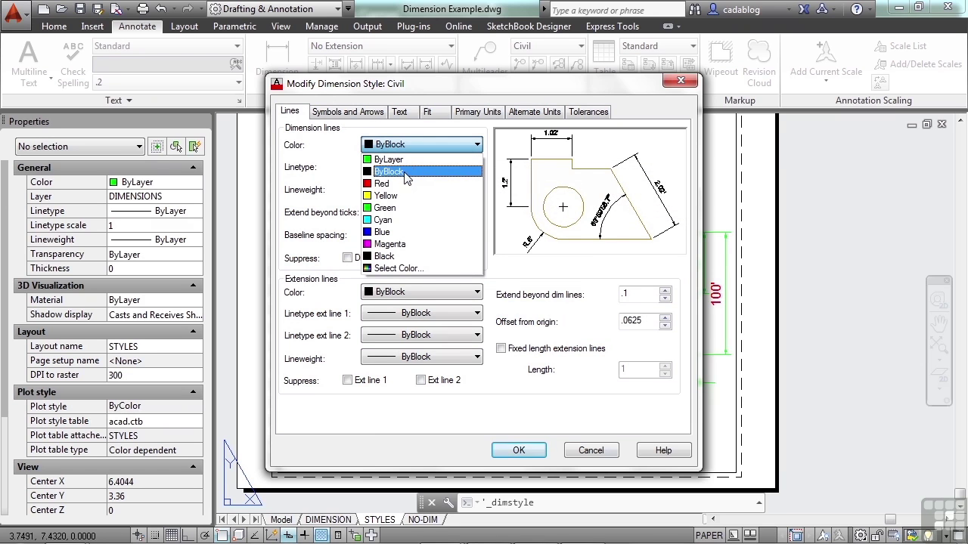
pyautogui.click(403, 171)
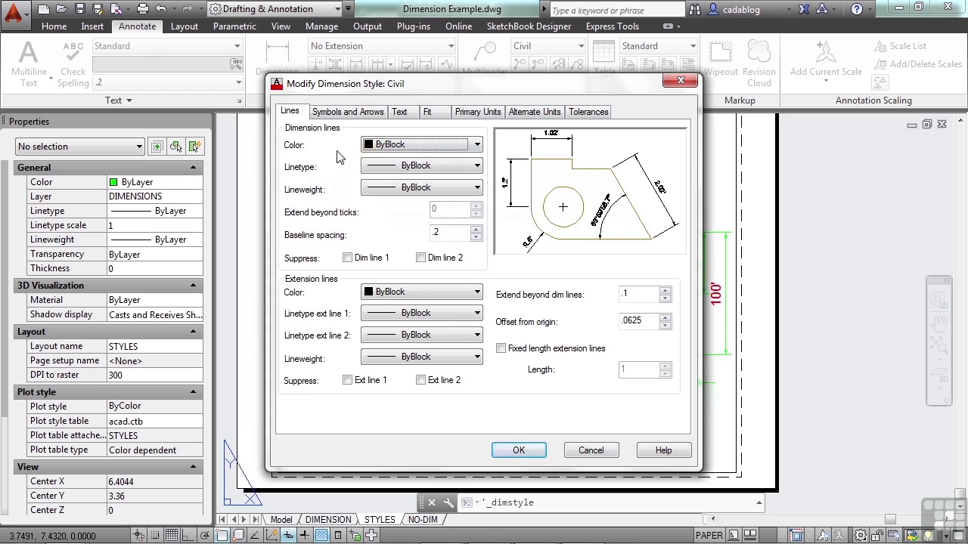
pyautogui.click(476, 145)
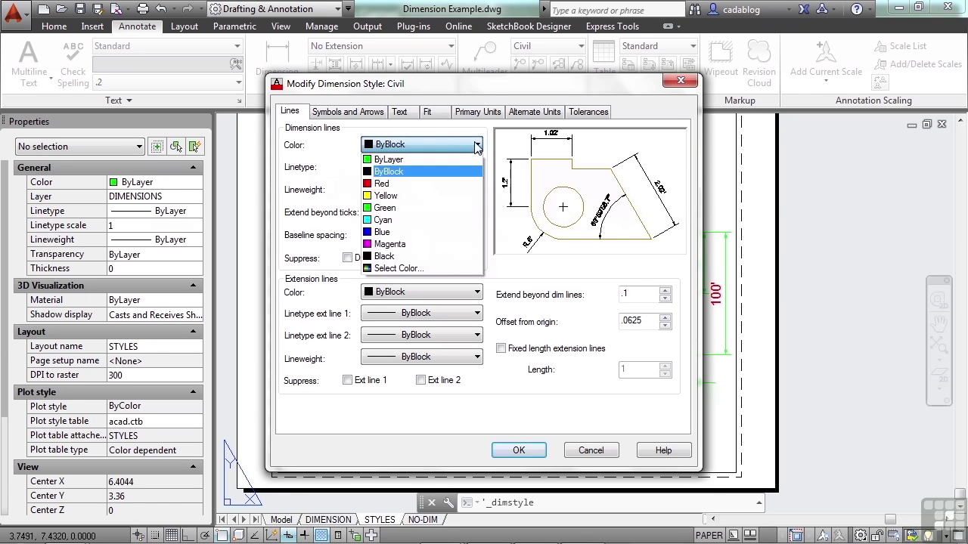
pyautogui.click(411, 184)
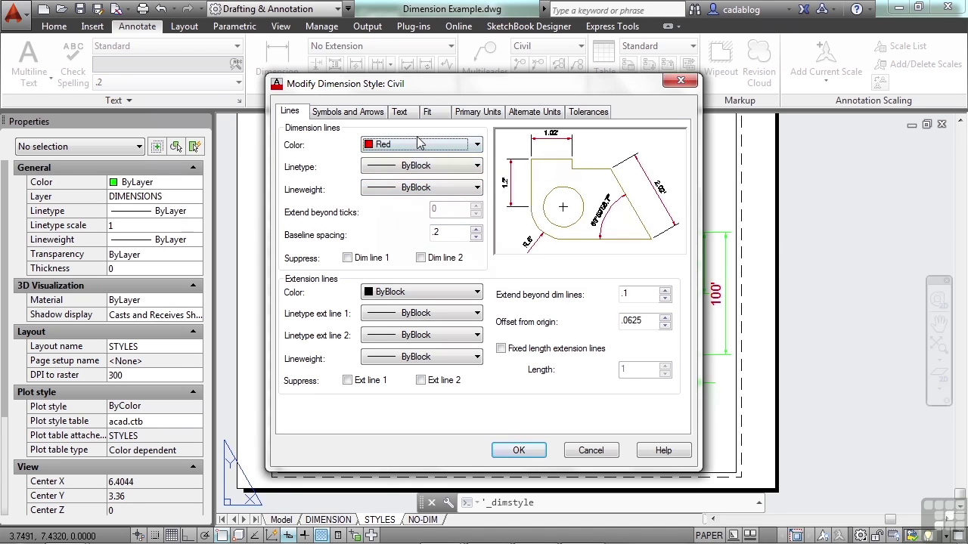
pyautogui.click(459, 168)
pyautogui.click(418, 240)
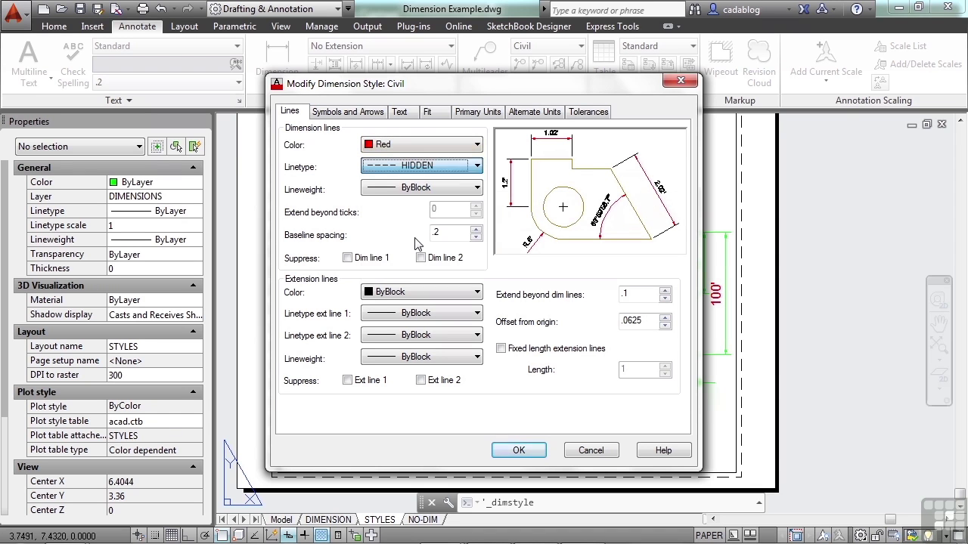
pyautogui.click(416, 189)
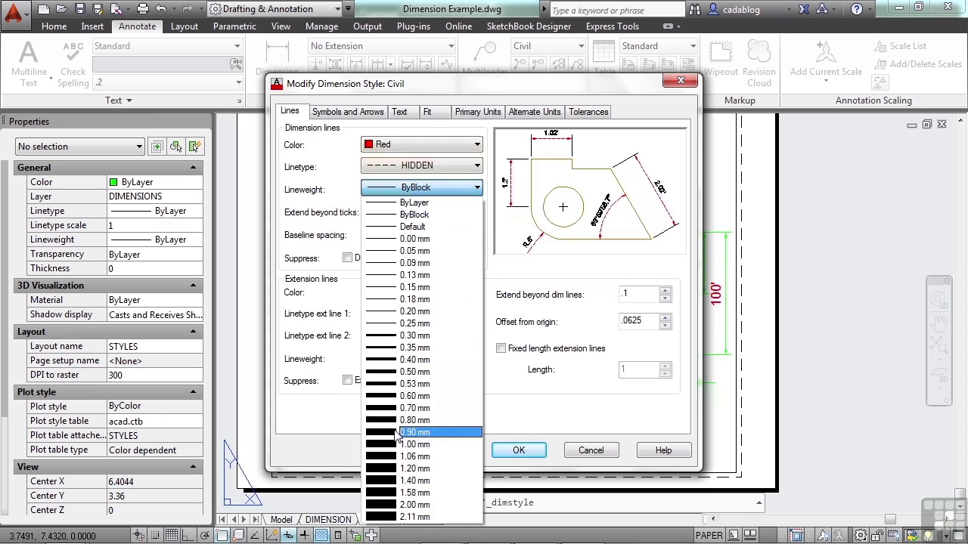
pyautogui.click(425, 204)
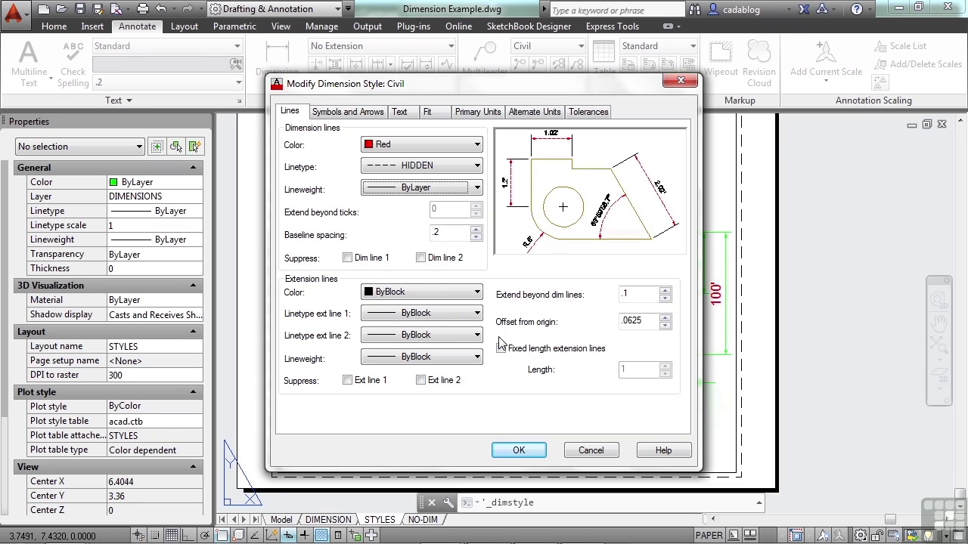
# - Suppress both dimension lines, Dim line 1 and Dim line 2, in the Civil style
pyautogui.click(349, 259)
pyautogui.click(422, 258)
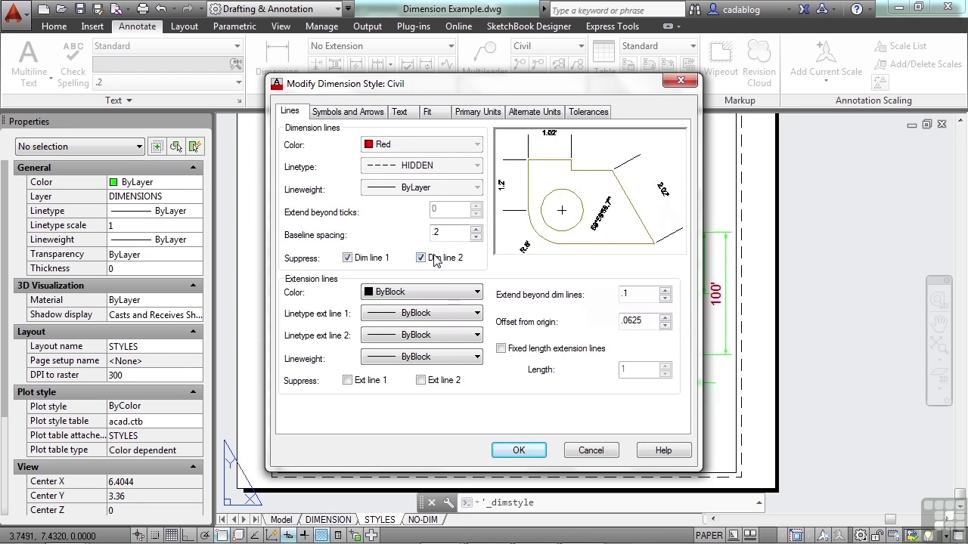
# - Leave both dimension lines and both extension lines of the Civil style unsuppressed, after trying suppression of extension line 1
pyautogui.click(421, 258)
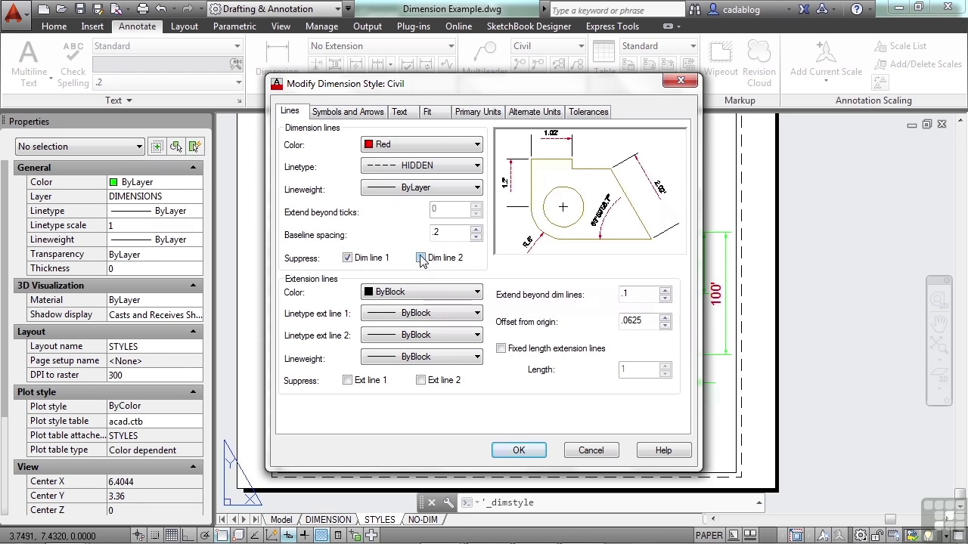
pyautogui.click(348, 259)
pyautogui.click(348, 258)
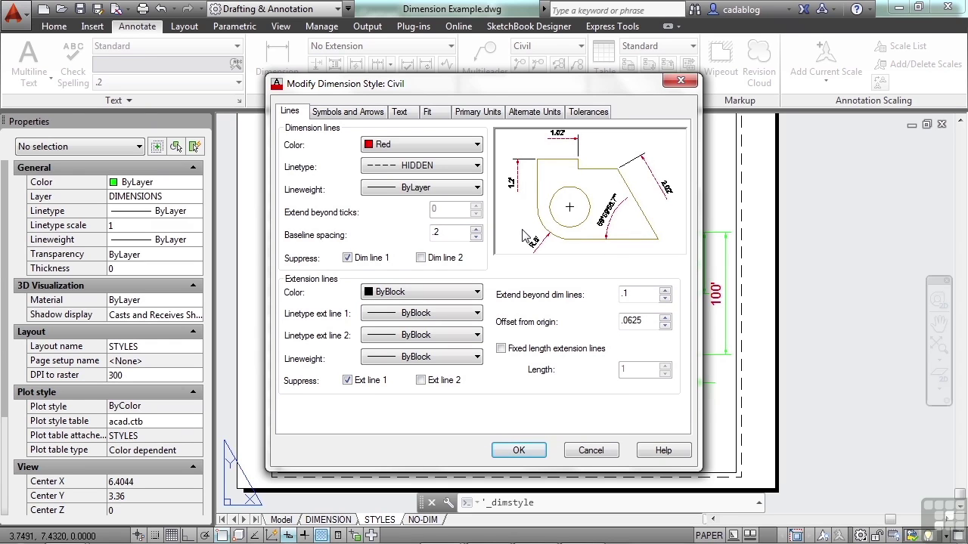
pyautogui.click(348, 380)
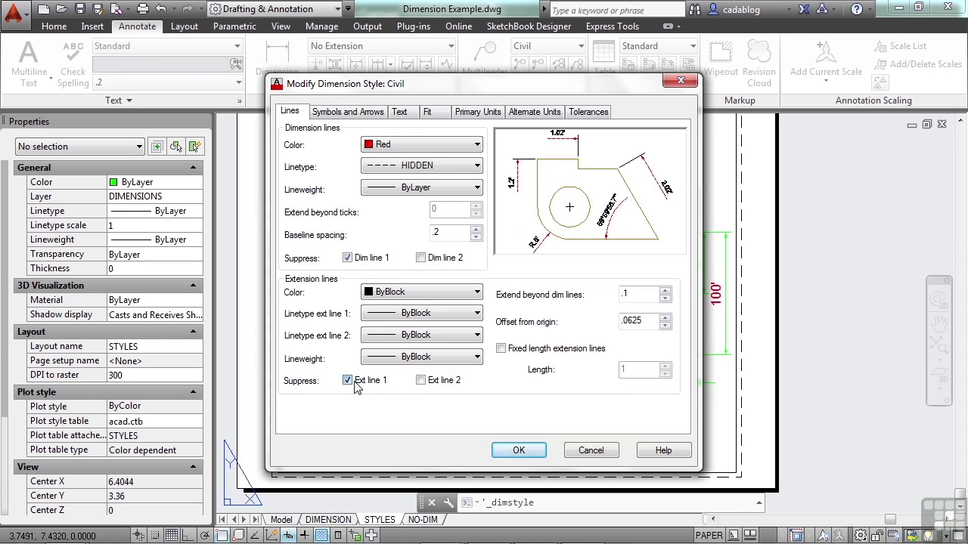
pyautogui.click(348, 258)
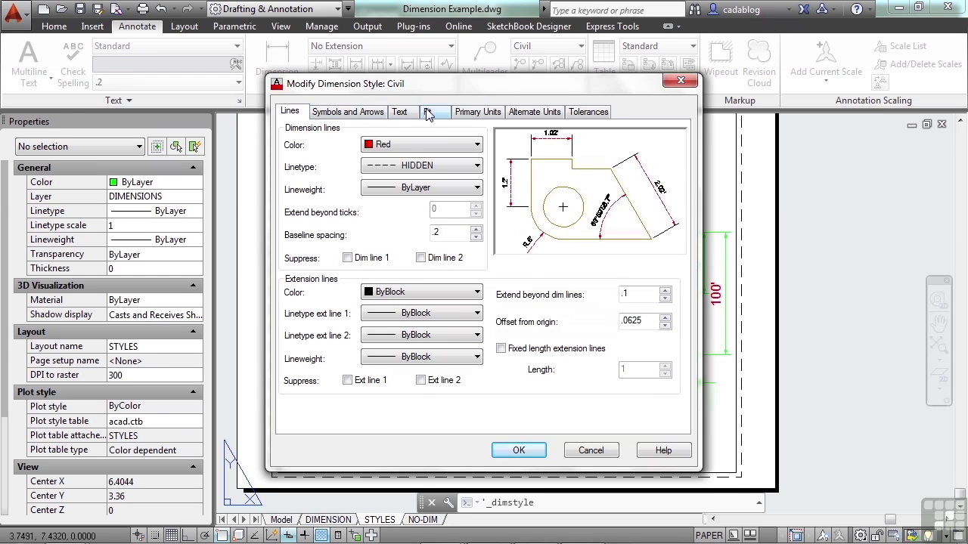
# - Set the Civil style's dimension text to the Notes text style with Magenta as the text color
pyautogui.click(400, 111)
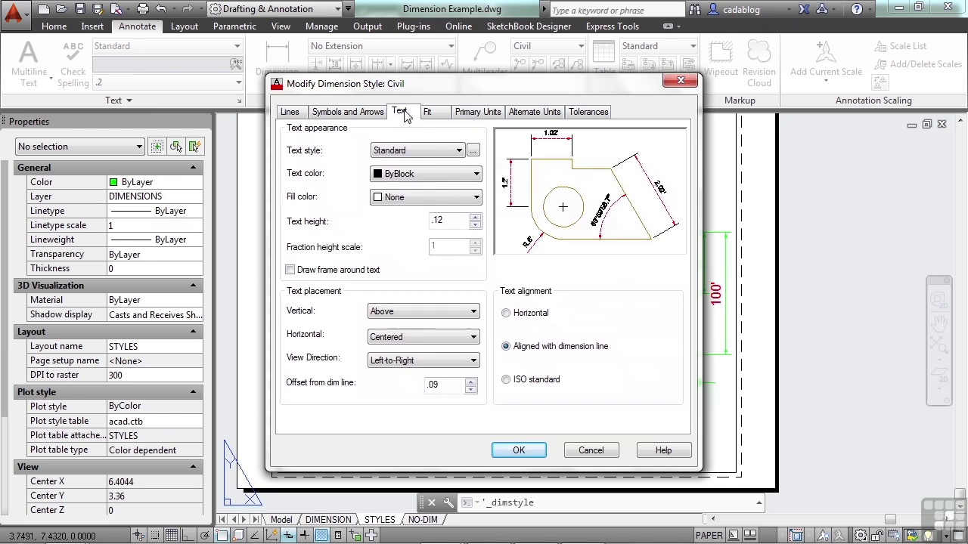
pyautogui.click(287, 115)
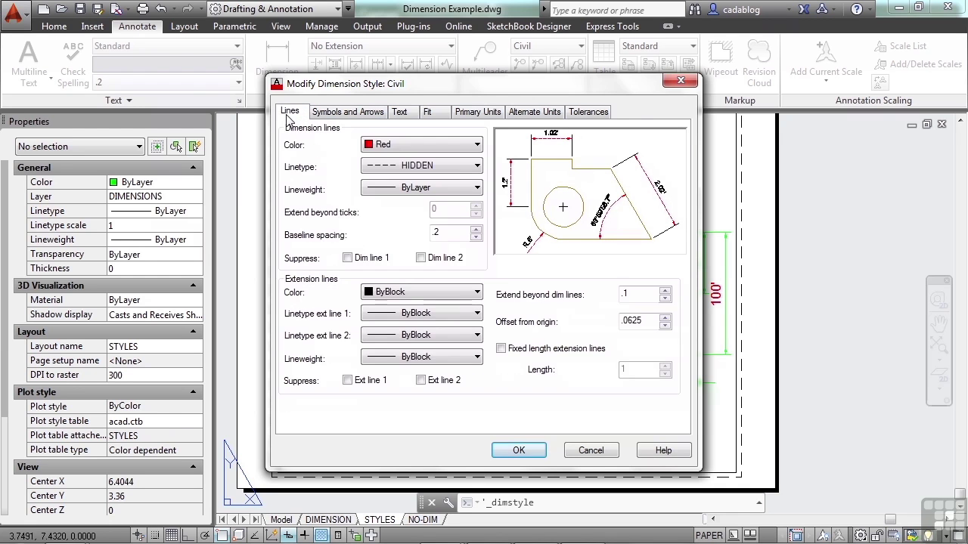
pyautogui.click(361, 112)
pyautogui.click(399, 112)
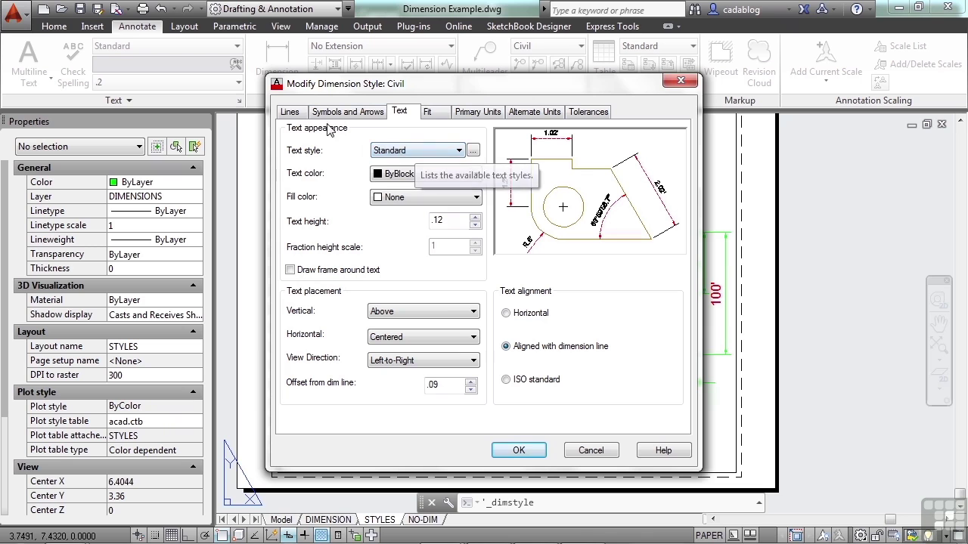
pyautogui.click(459, 152)
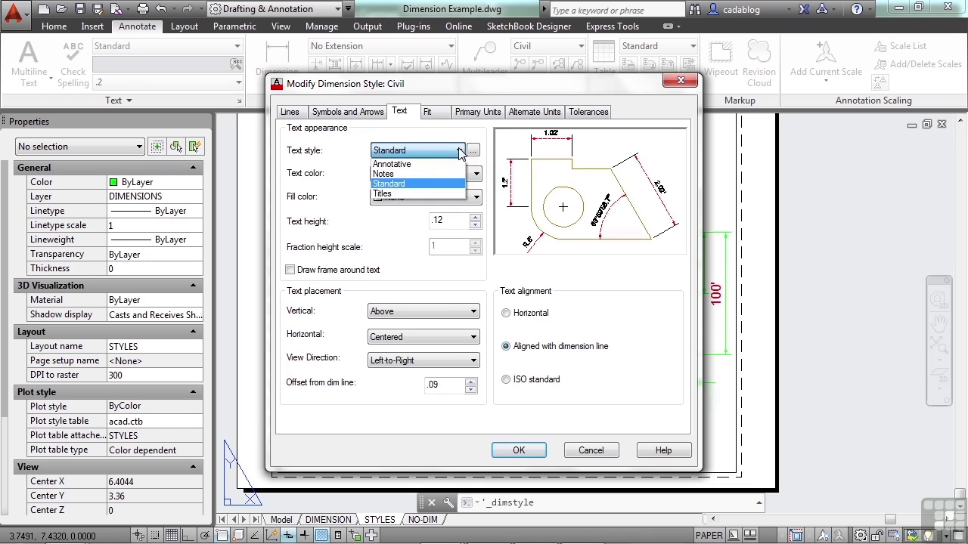
pyautogui.click(404, 174)
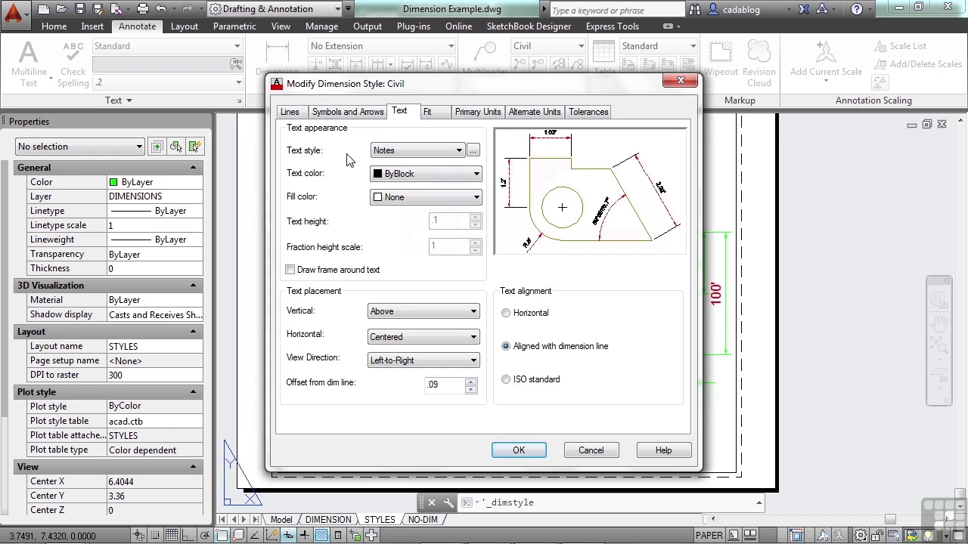
pyautogui.click(420, 175)
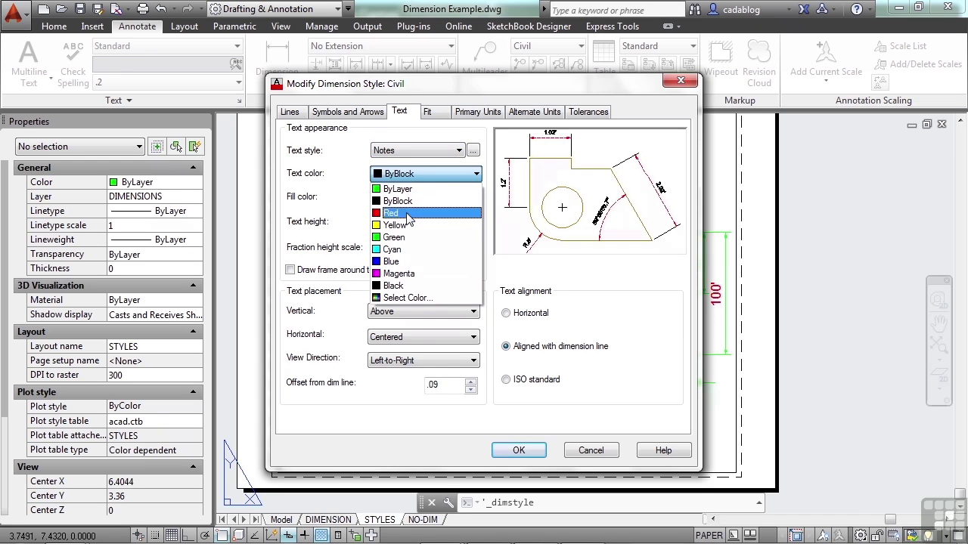
pyautogui.click(407, 274)
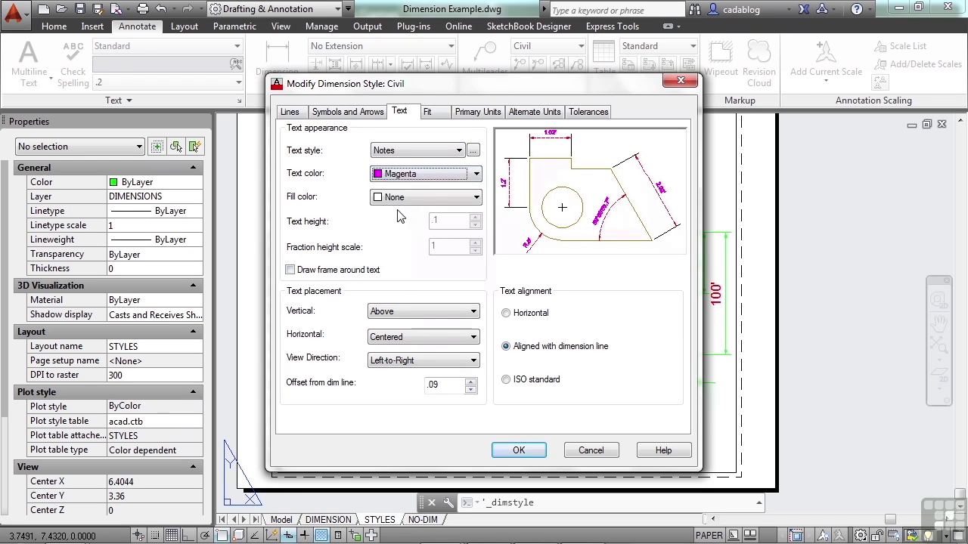
# - Try Red as the fill color of the dimension text, and settle on the Background fill
pyautogui.click(422, 197)
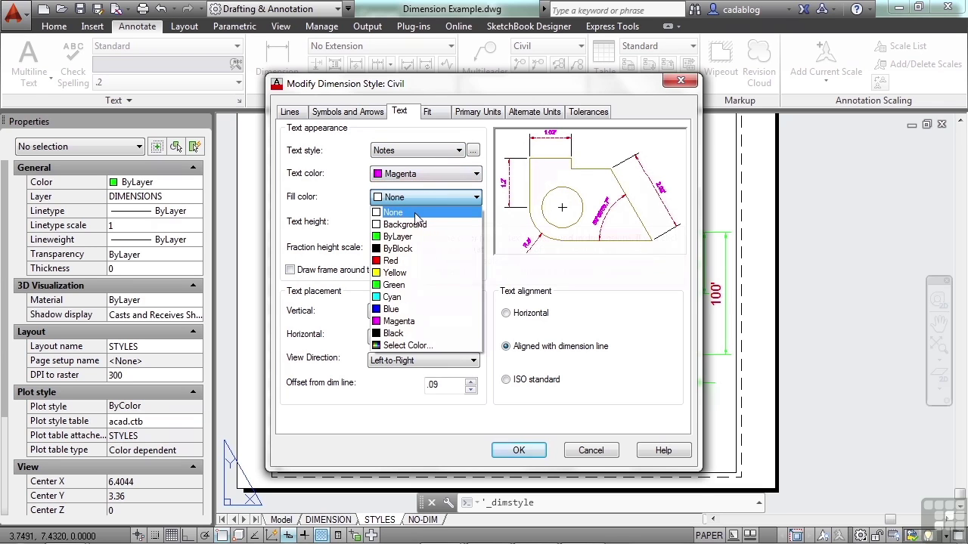
pyautogui.click(417, 261)
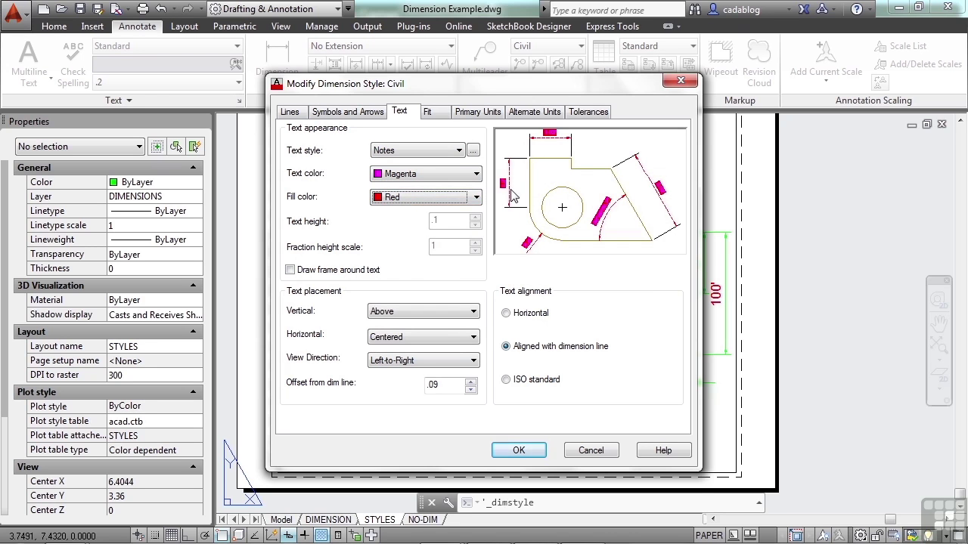
pyautogui.click(476, 197)
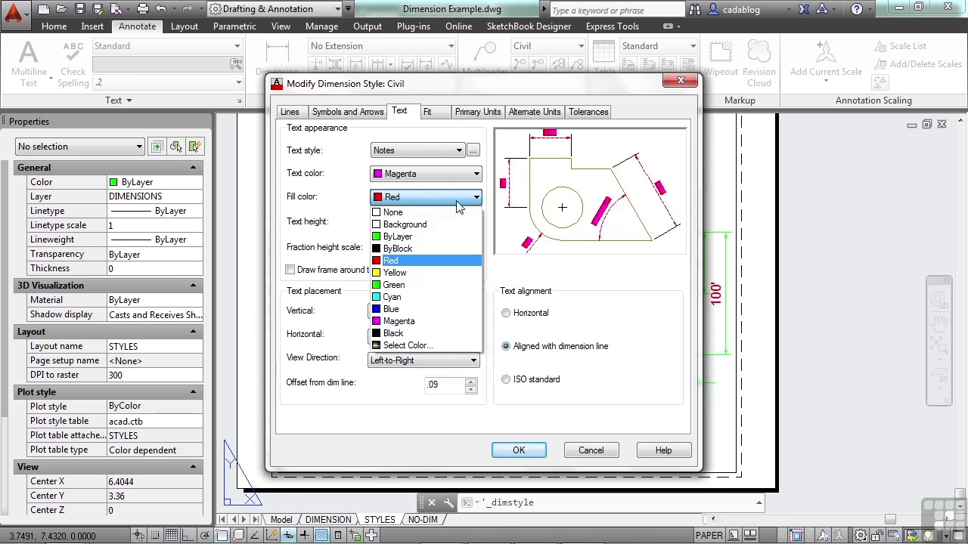
pyautogui.click(403, 225)
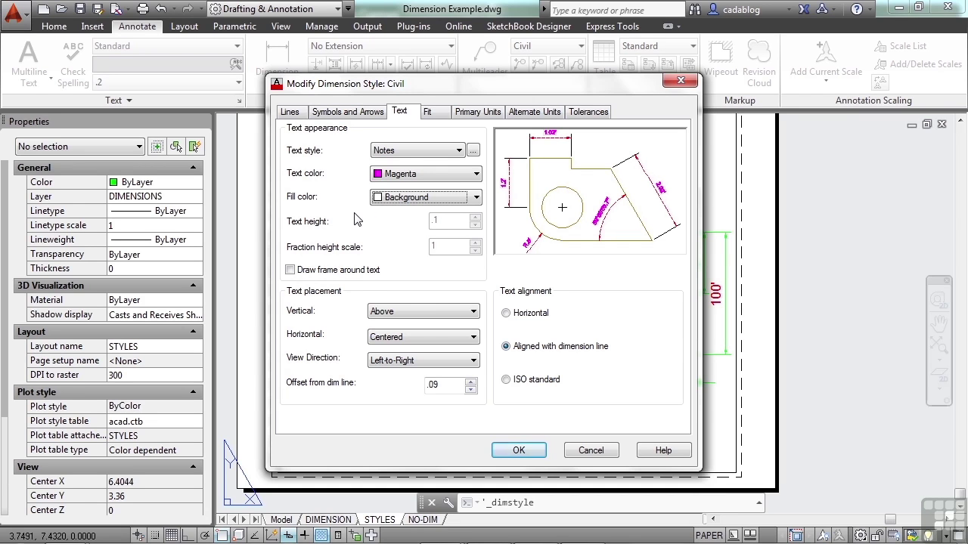
pyautogui.click(475, 197)
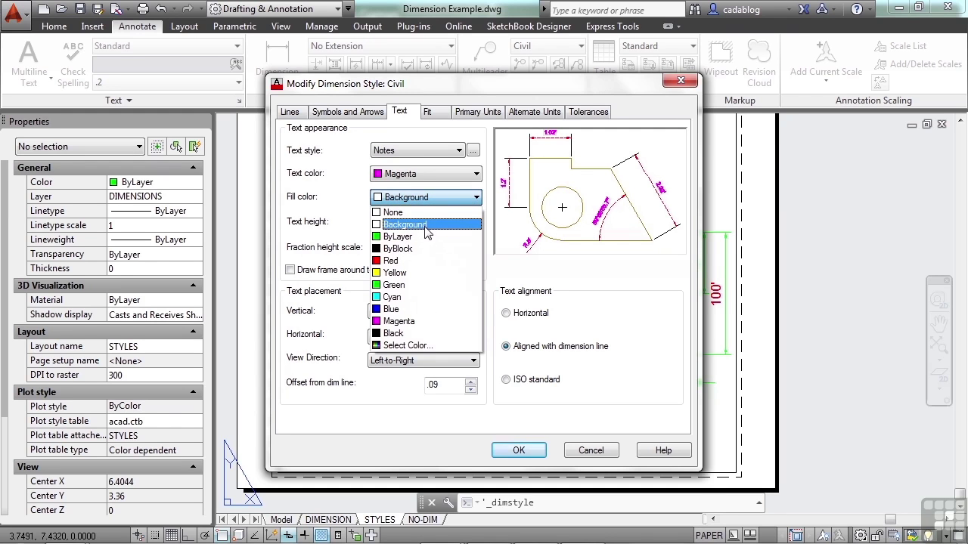
pyautogui.click(425, 229)
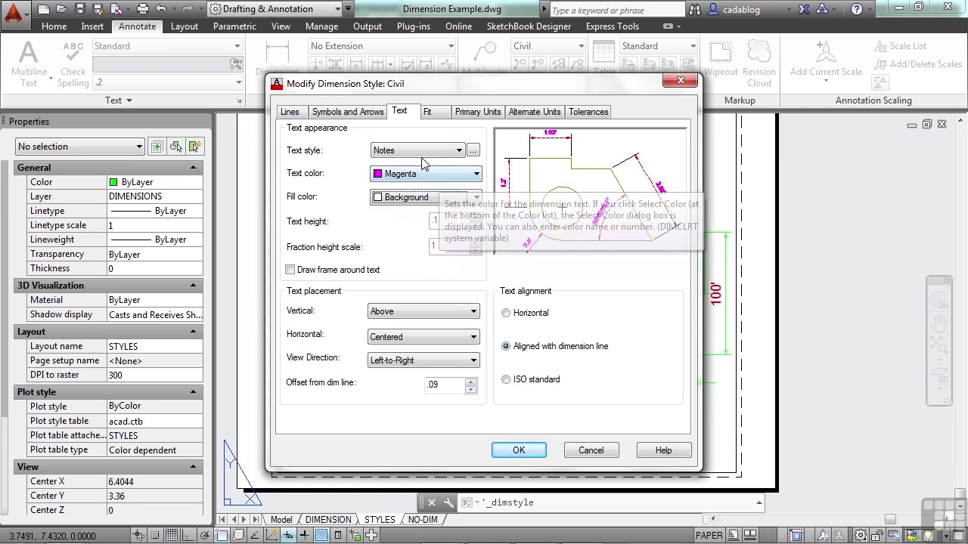
# - Try a frame around the dimension text and Horizontal text alignment, reverting to unframed text aligned with the dimension line
pyautogui.click(290, 270)
pyautogui.click(291, 270)
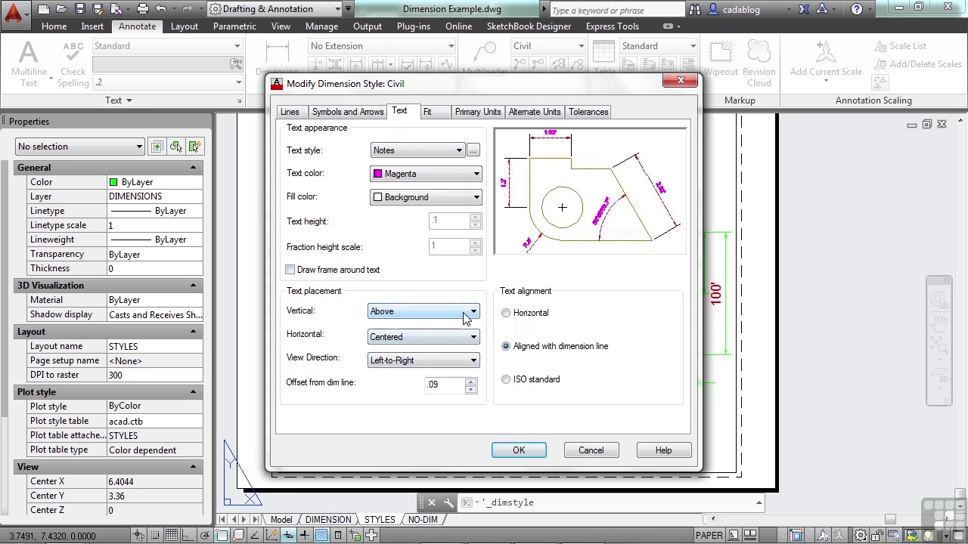
pyautogui.click(519, 317)
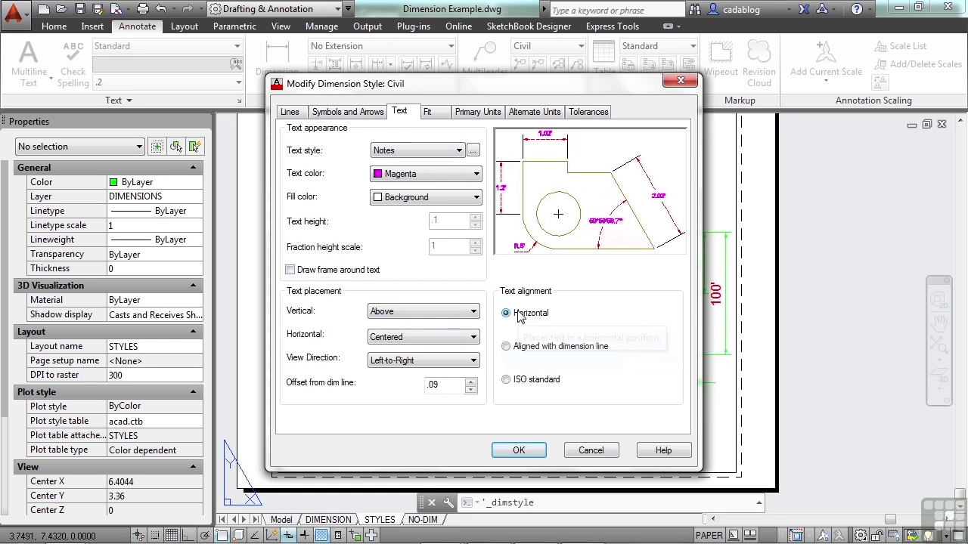
pyautogui.click(505, 347)
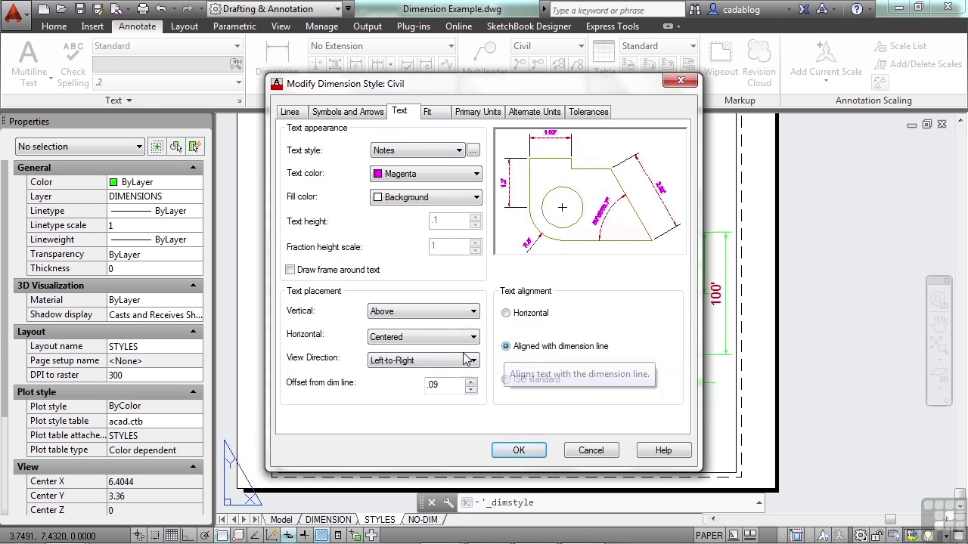
# - Try the Over Ext Line 1 horizontal placement for the dimension text, and return it to Centered
pyautogui.click(437, 342)
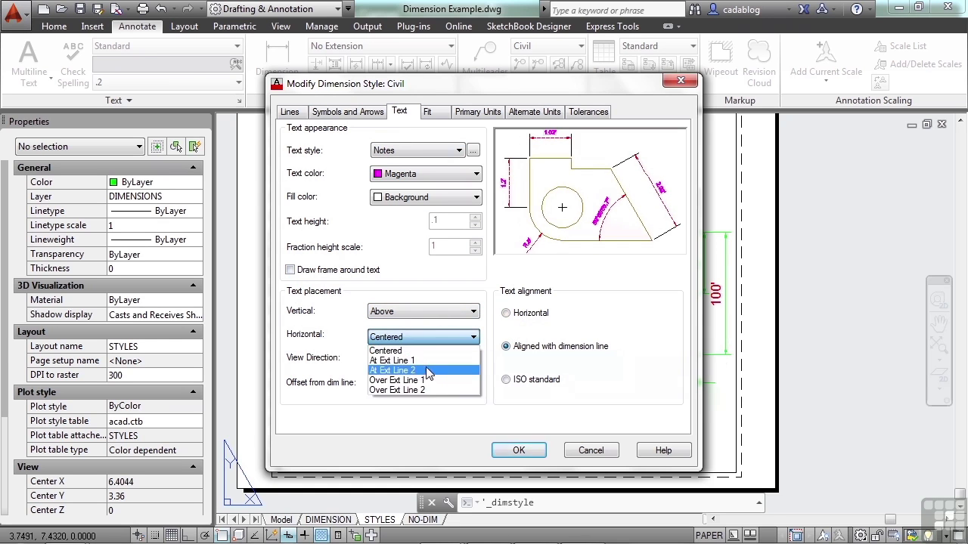
pyautogui.click(425, 380)
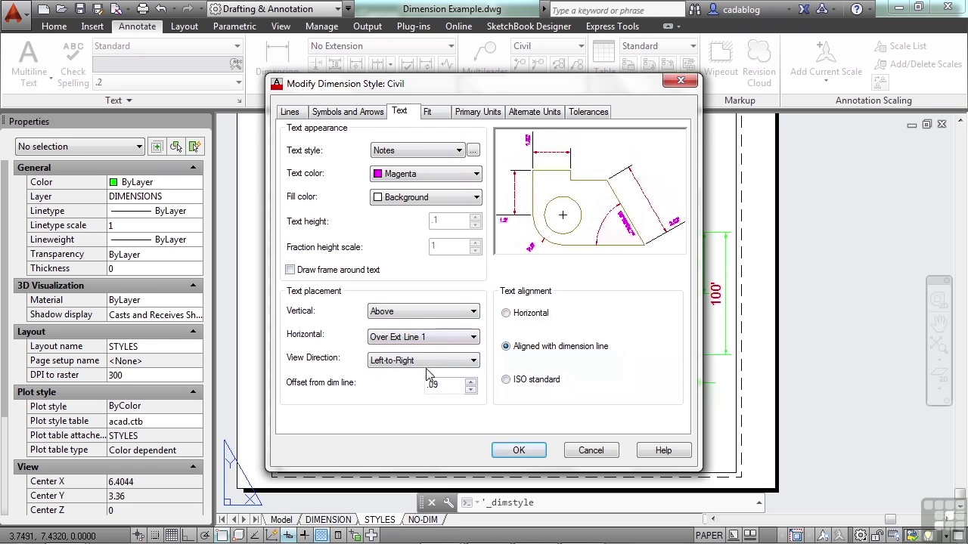
pyautogui.click(467, 342)
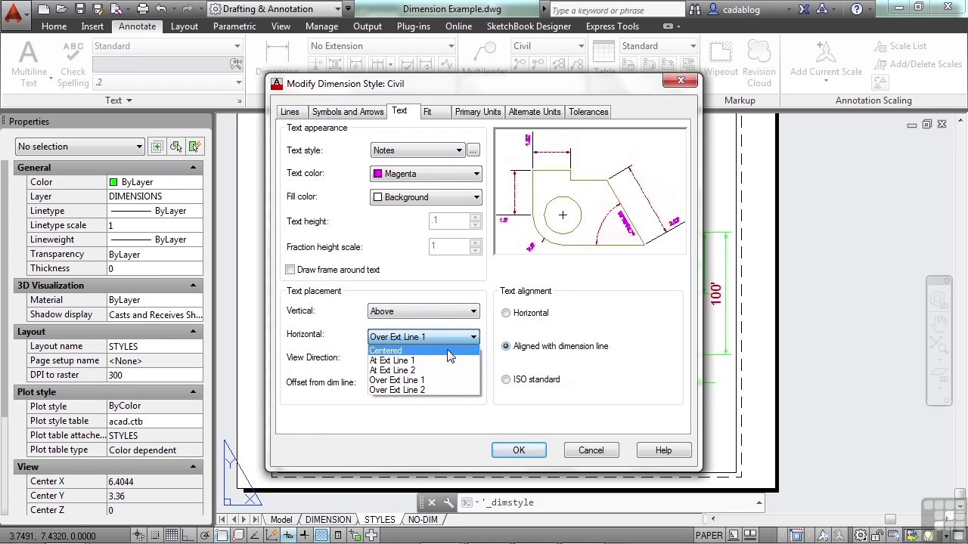
pyautogui.click(450, 349)
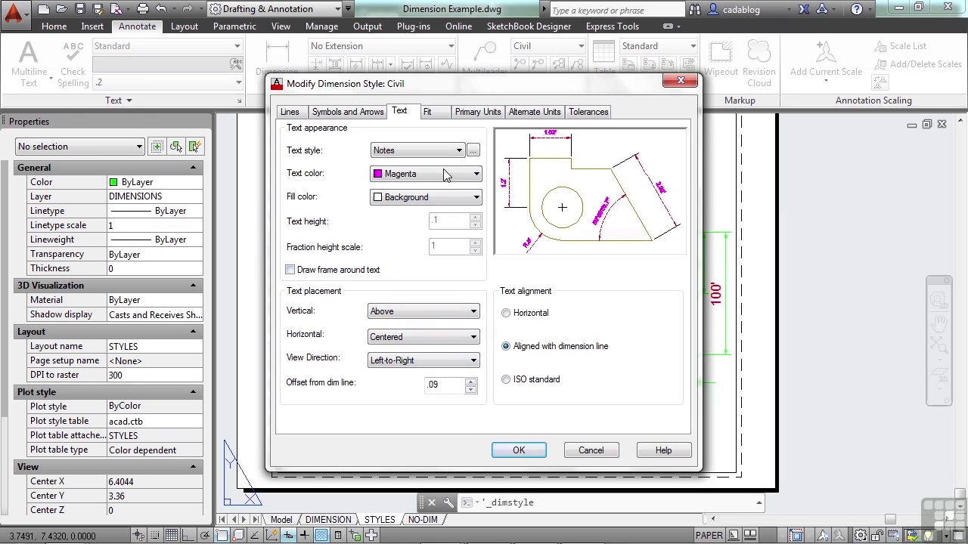
# - Set the Civil style's primary linear units to Architectural with precision 0'-0 1/16" and Diagonal fractions
pyautogui.click(475, 112)
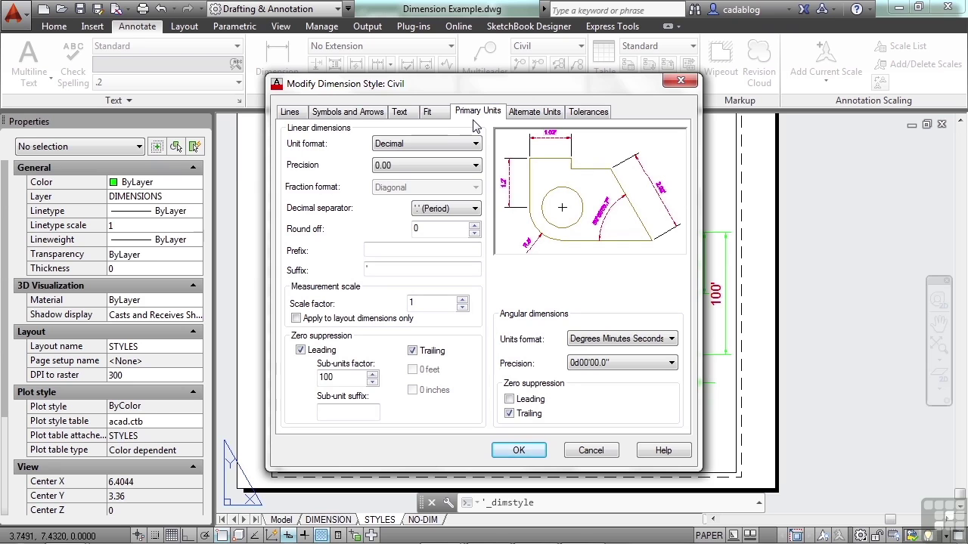
pyautogui.click(475, 144)
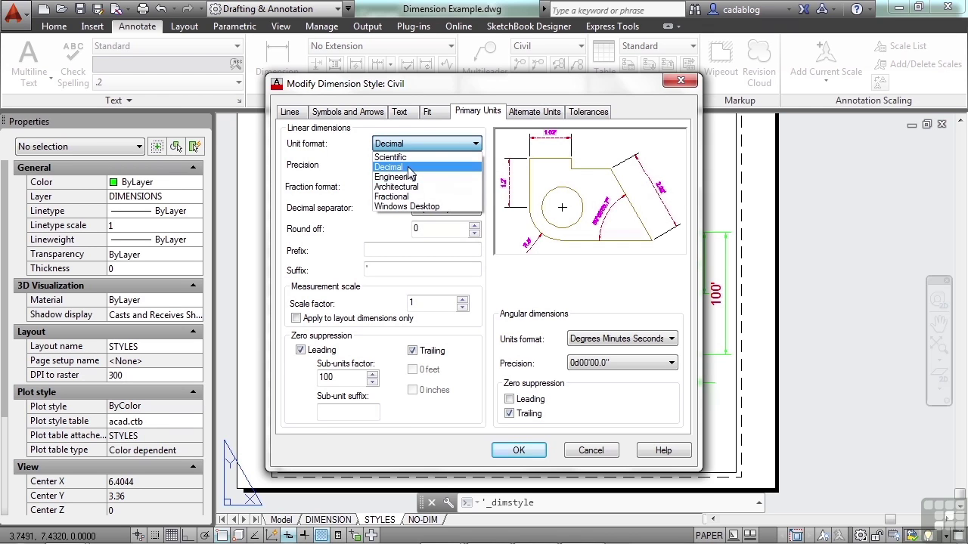
pyautogui.click(411, 186)
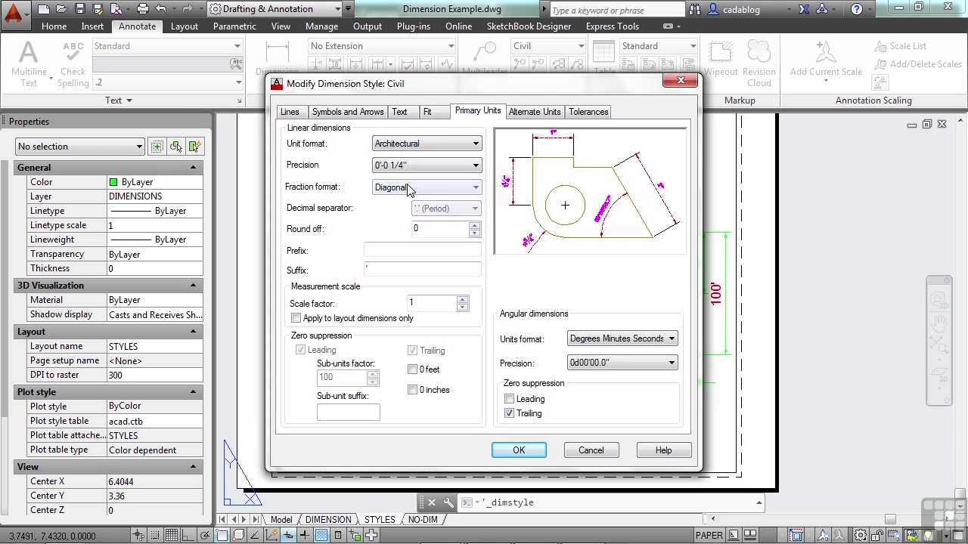
pyautogui.click(475, 167)
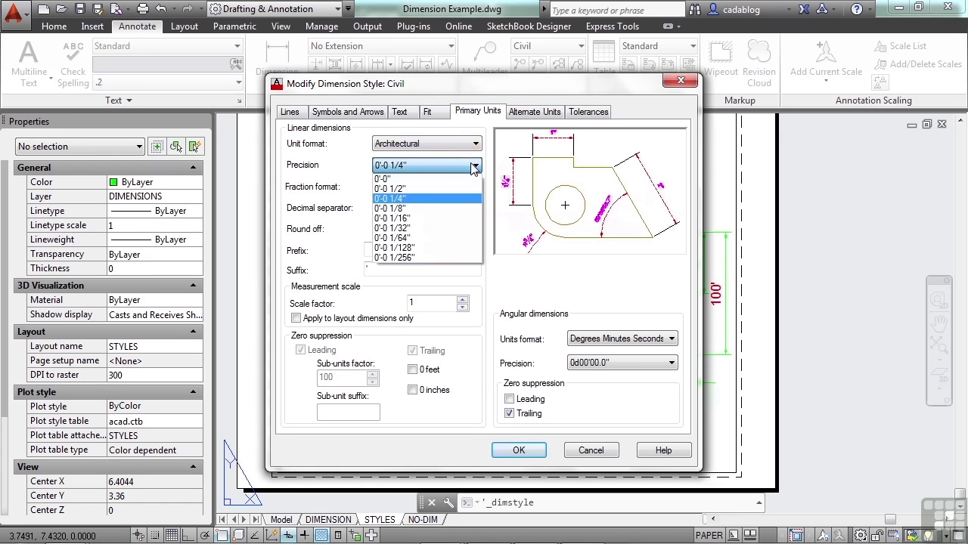
pyautogui.click(420, 218)
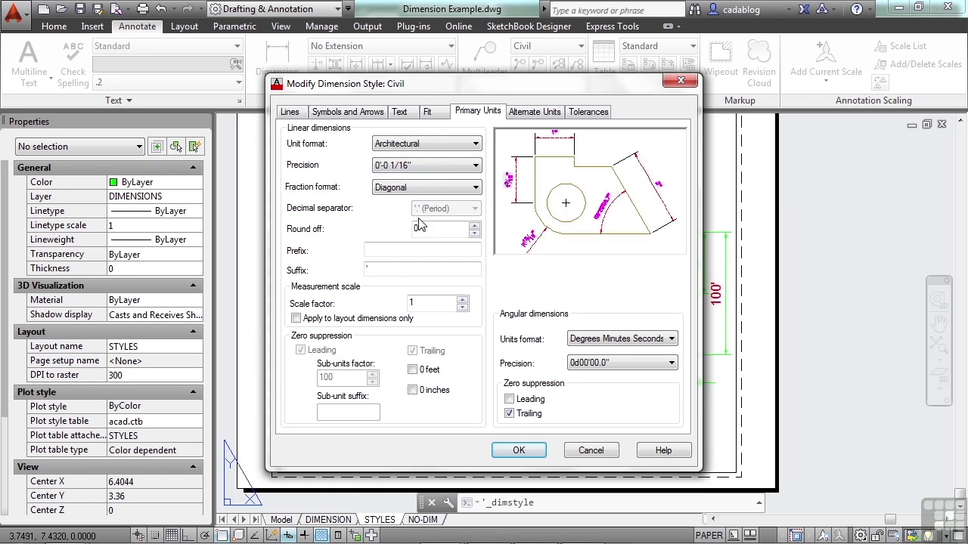
pyautogui.click(470, 190)
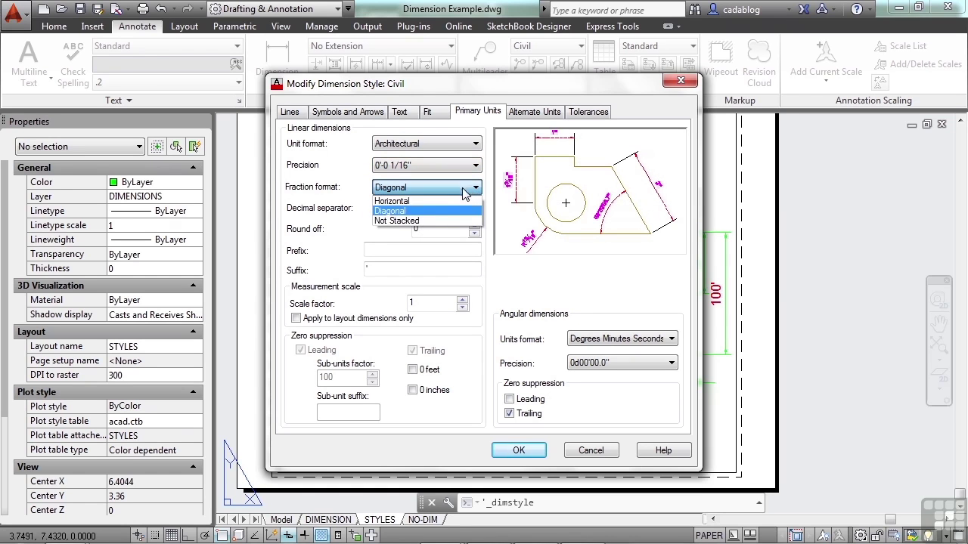
pyautogui.click(425, 214)
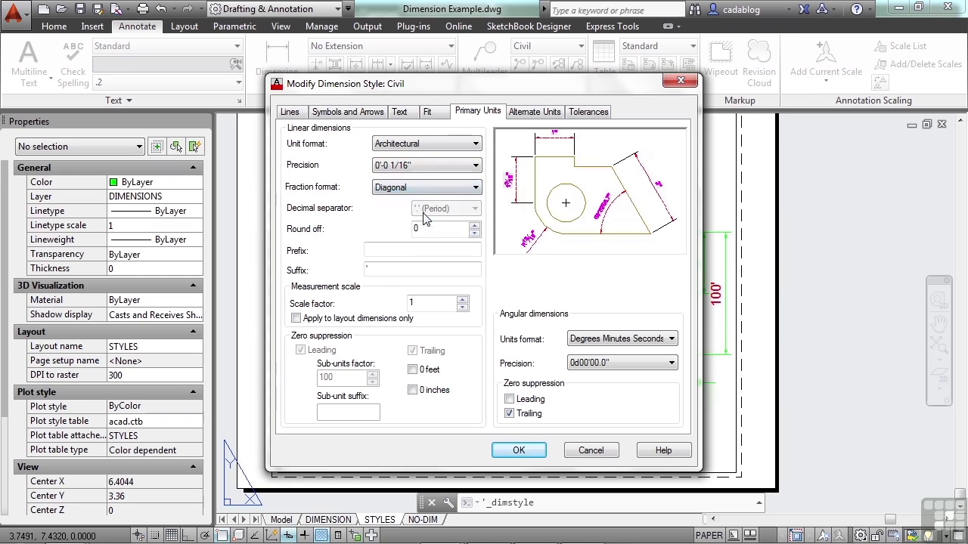
# - Add the prefix BCB to the Civil style's linear dimensions, keeping the suffix '
pyautogui.click(413, 251)
pyautogui.write('BCB')
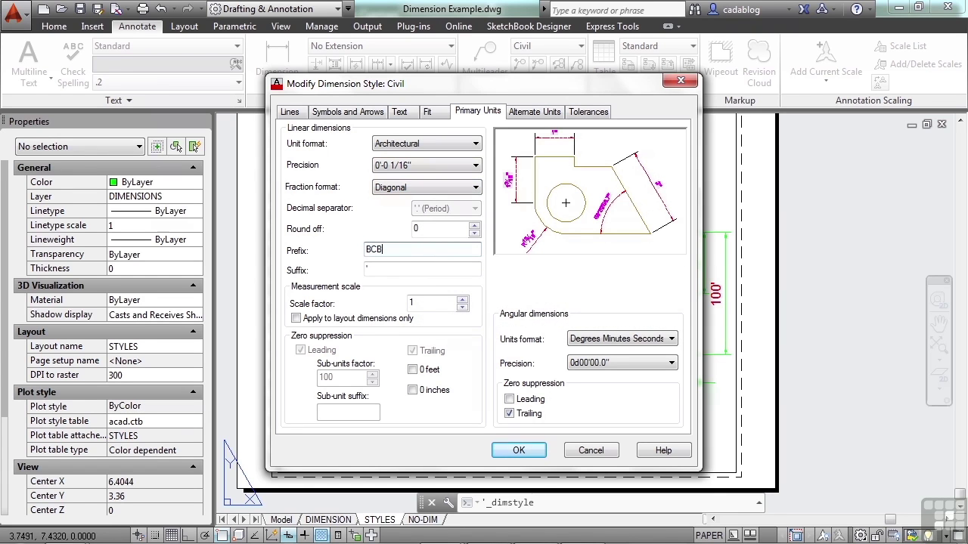
pyautogui.click(403, 269)
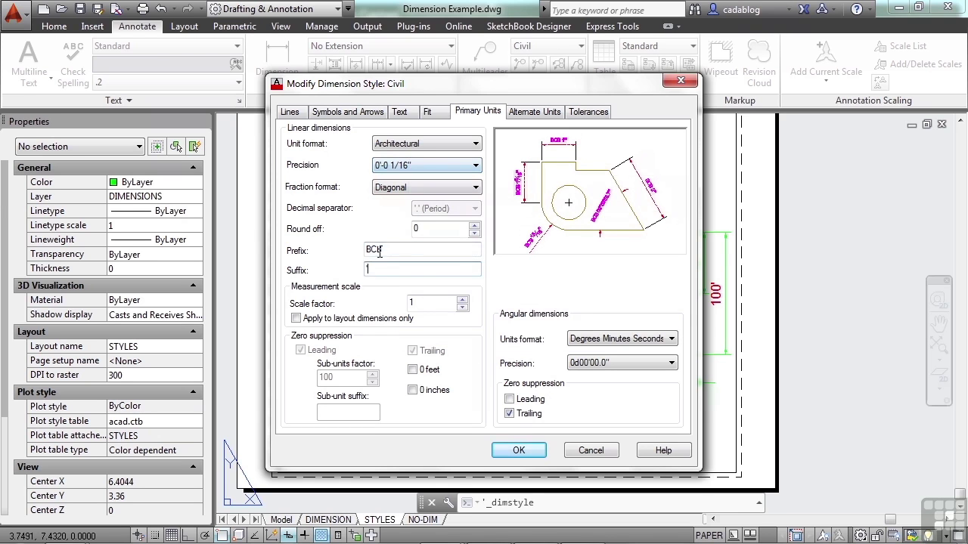
pyautogui.write("'")
# - Switch the unit format of the Civil style's linear dimensions to Decimal
pyautogui.click(428, 144)
pyautogui.click(419, 166)
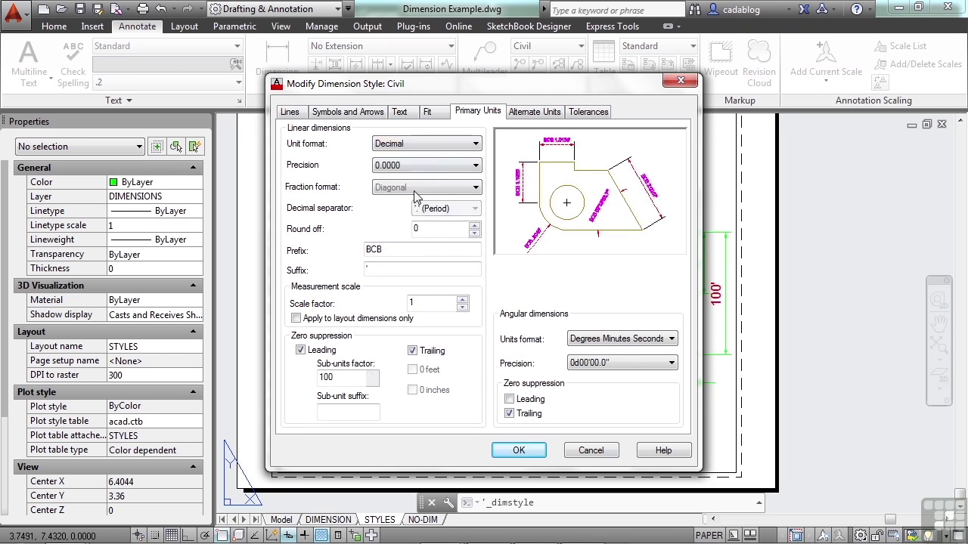
pyautogui.click(384, 270)
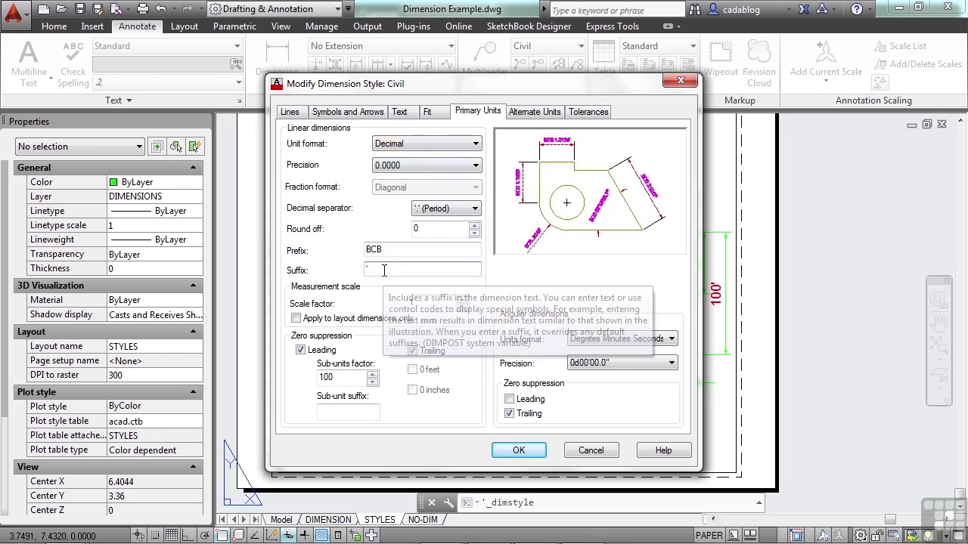
# - Replace the Civil style's linear dimension suffix with mm, then apply the style changes and close the Dimension Style Manager
pyautogui.press('BackSpace')
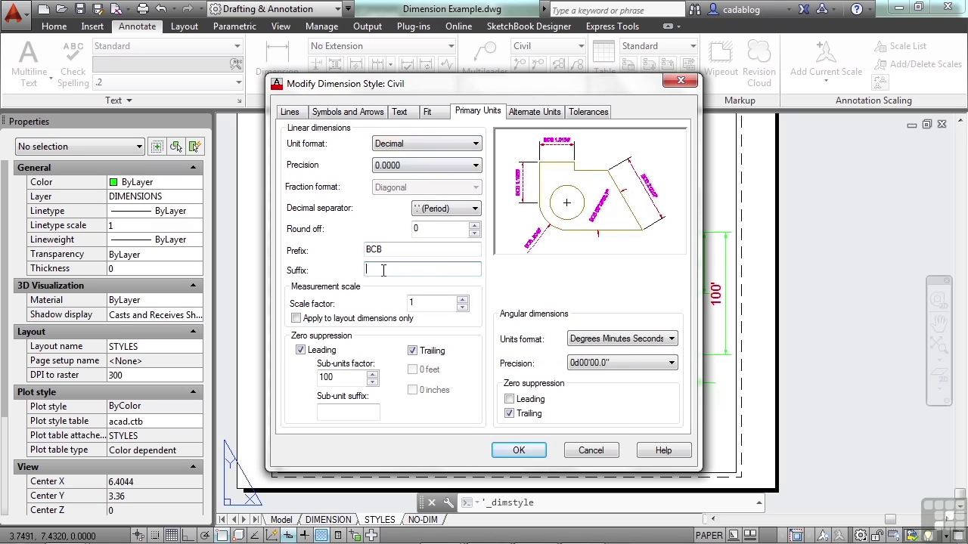
pyautogui.press('capslock')
pyautogui.write('mm')
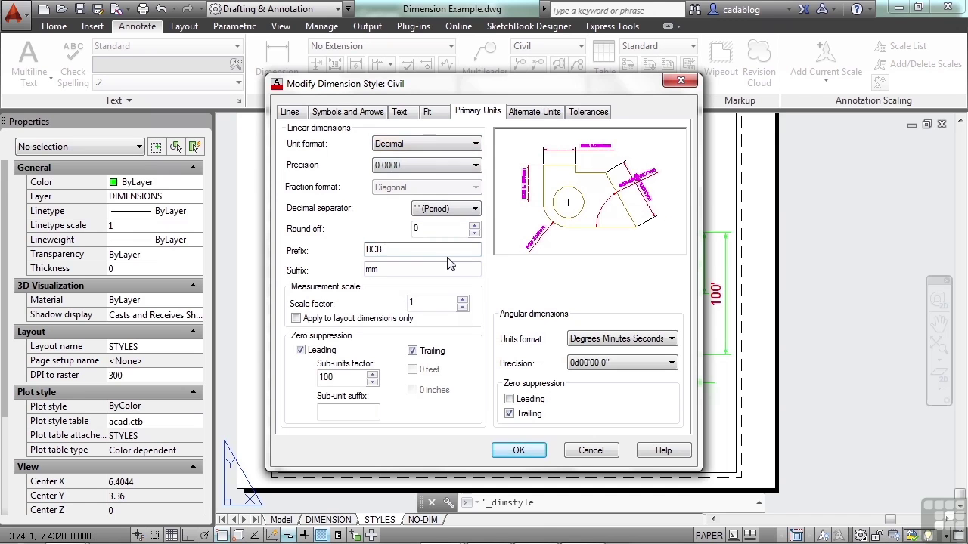
pyautogui.click(517, 450)
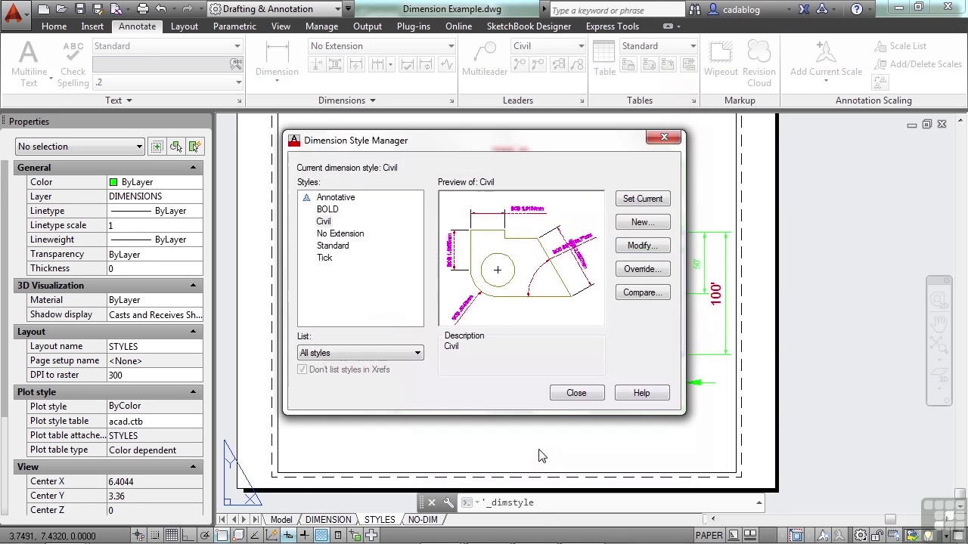
pyautogui.click(571, 400)
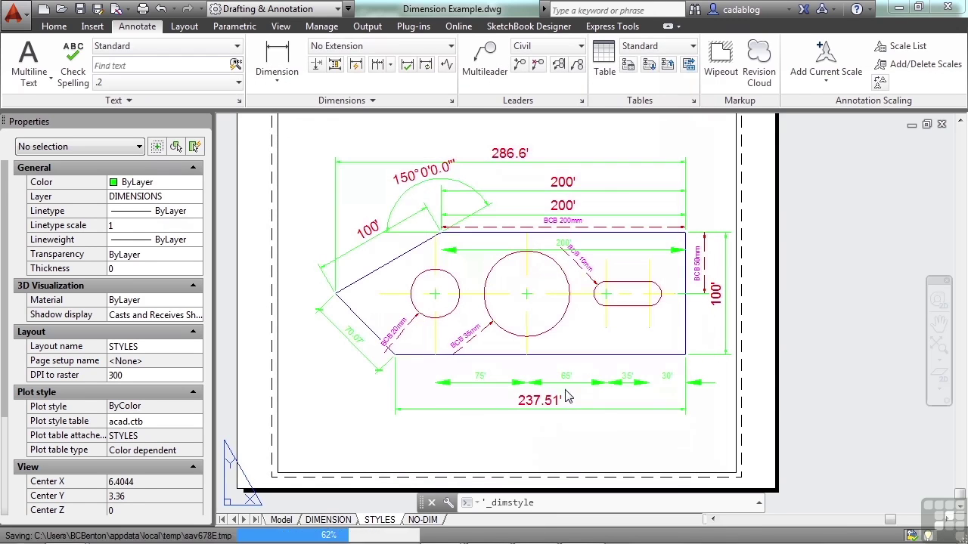
# - Match the properties of the Civil-style dimension just above the part's upper edge to the two red-text 200' dimensions above it
pyautogui.scroll(5, 456, 350)
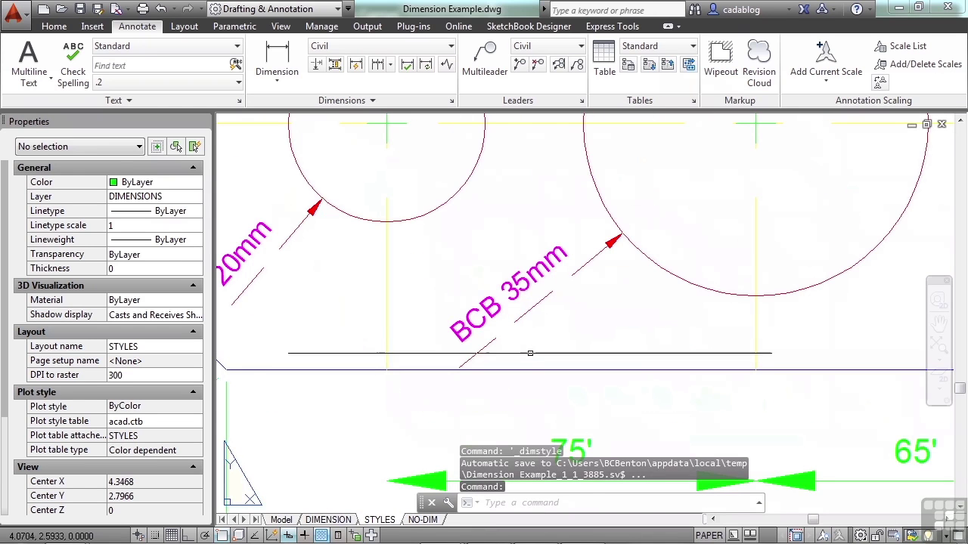
pyautogui.scroll(-5, 542, 340)
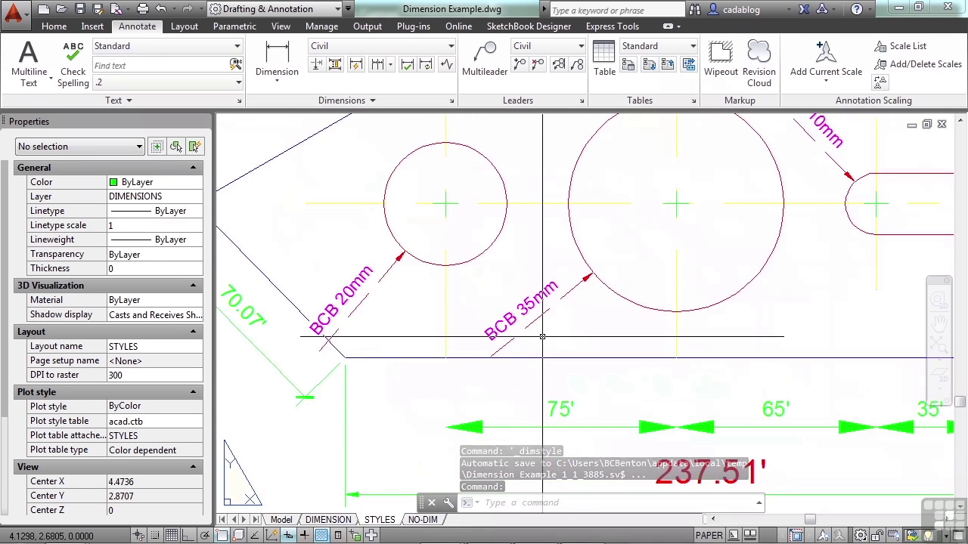
pyautogui.scroll(-1, 408, 322)
pyautogui.scroll(-1, 408, 322)
pyautogui.scroll(1, 590, 188)
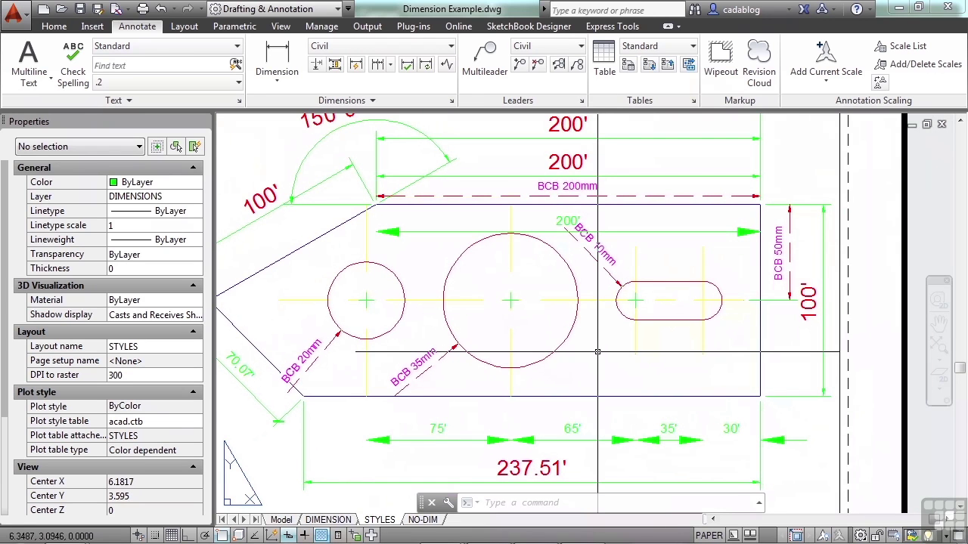
pyautogui.scroll(-2, 598, 352)
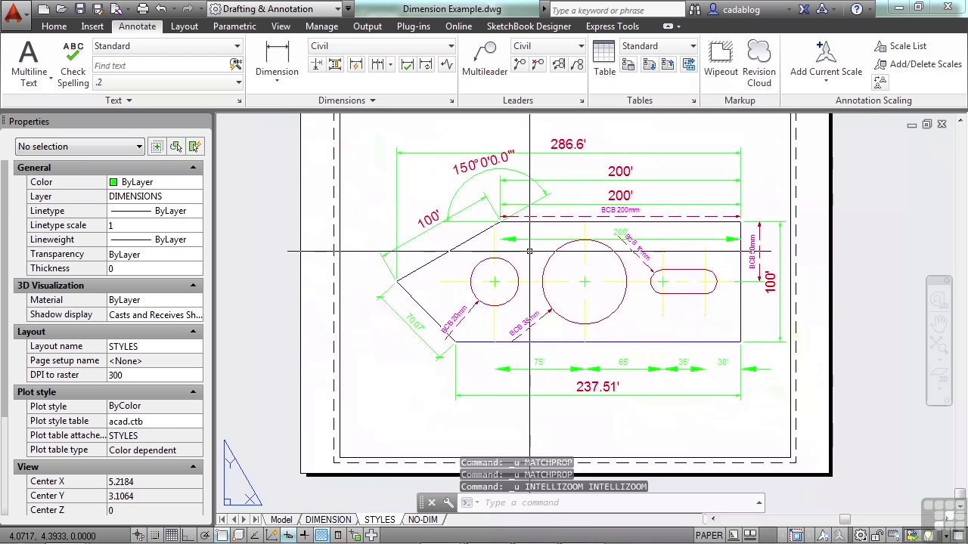
pyautogui.write('ma')
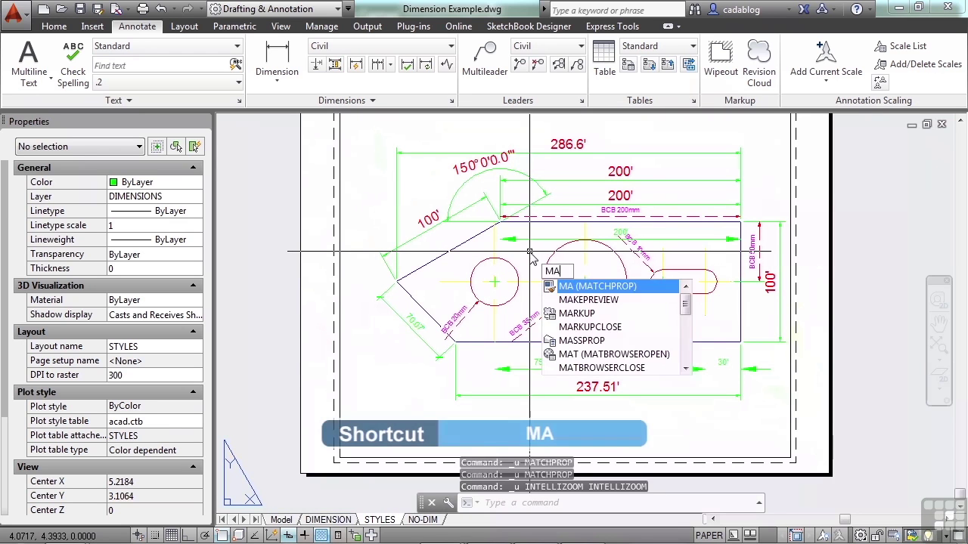
pyautogui.press('Return')
pyautogui.click(568, 223)
pyautogui.scroll(2, 568, 223)
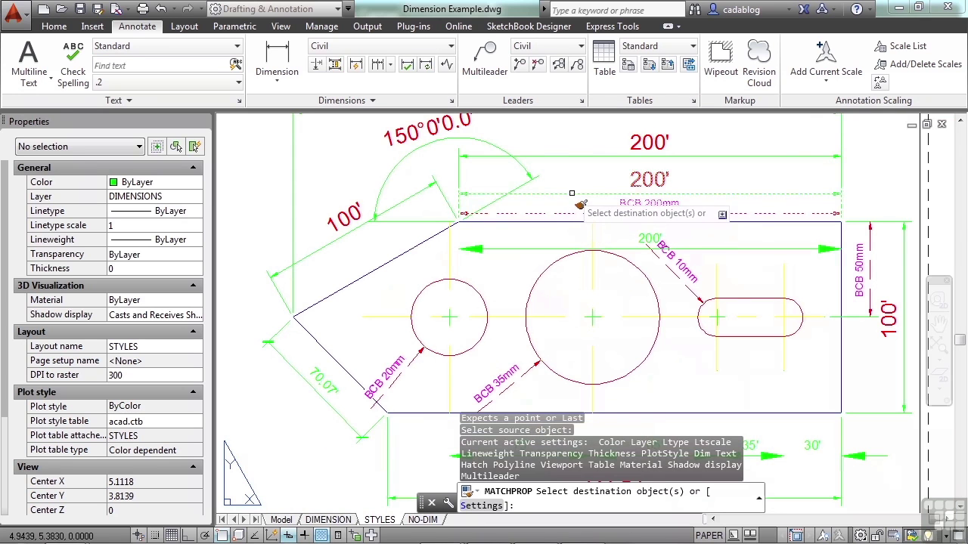
pyautogui.click(571, 195)
pyautogui.click(571, 156)
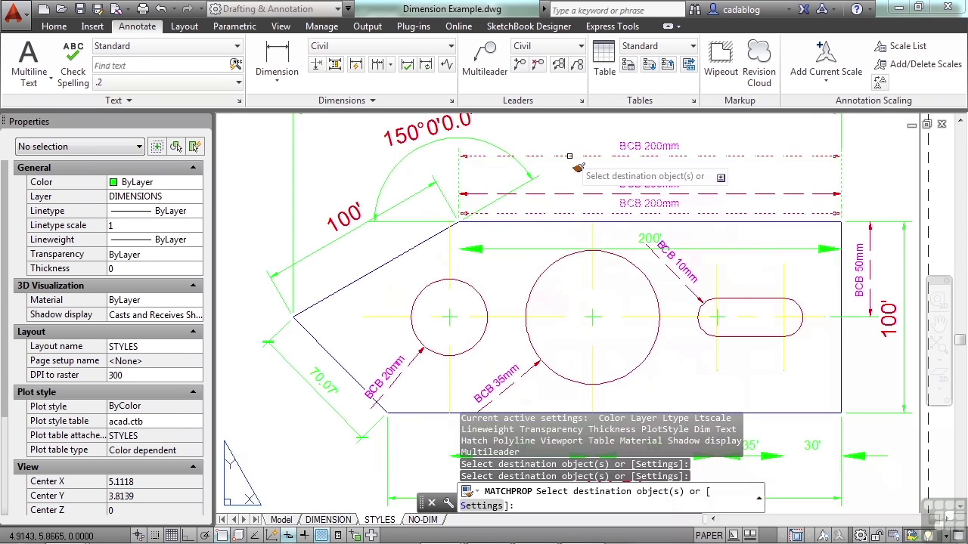
pyautogui.press('Return')
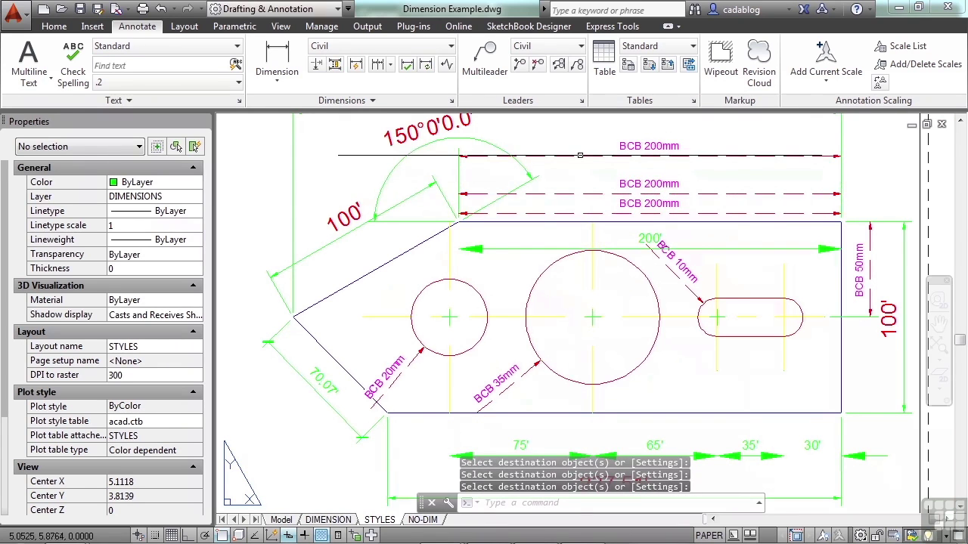